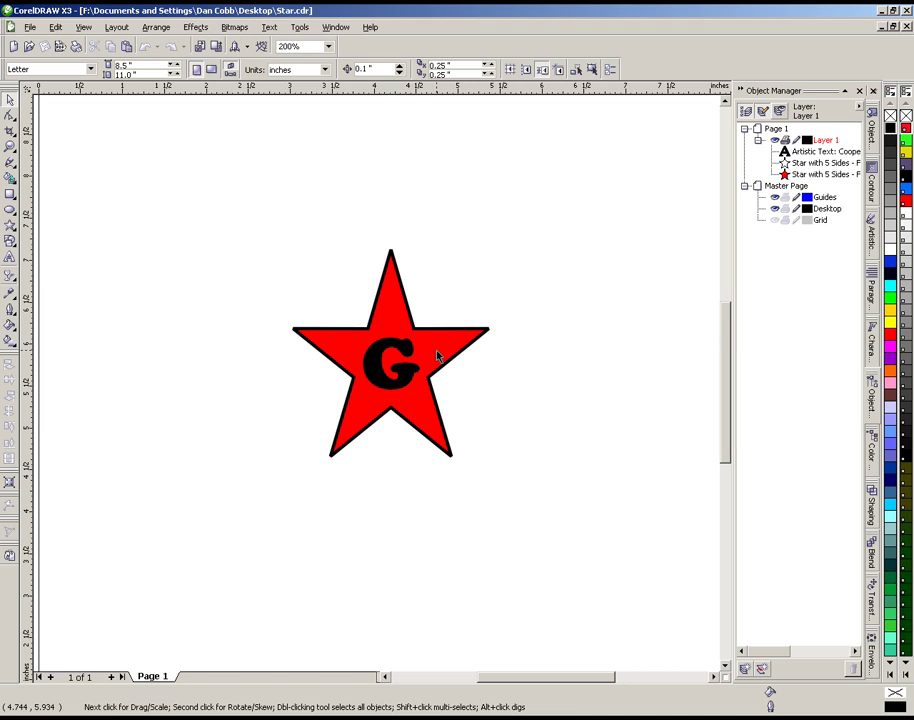
- Select the star, its outline and the G together, undoing an accidental move of the red fill
{"action": "left_click_drag", "start_coordinate": [433, 351], "coordinate": [542, 259]}
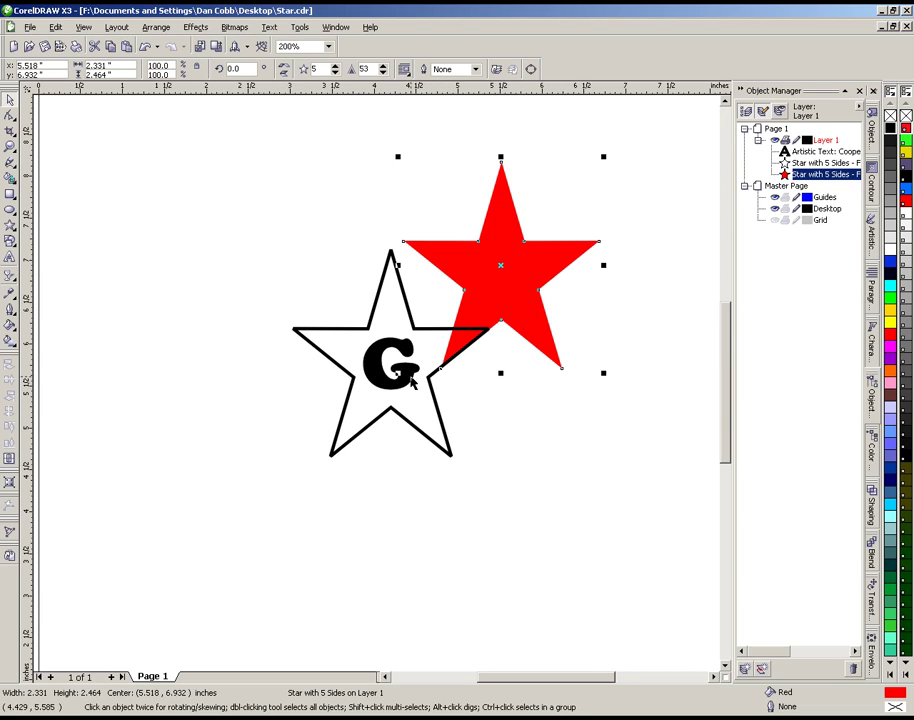
{"action": "key", "text": "ctrl+z"}
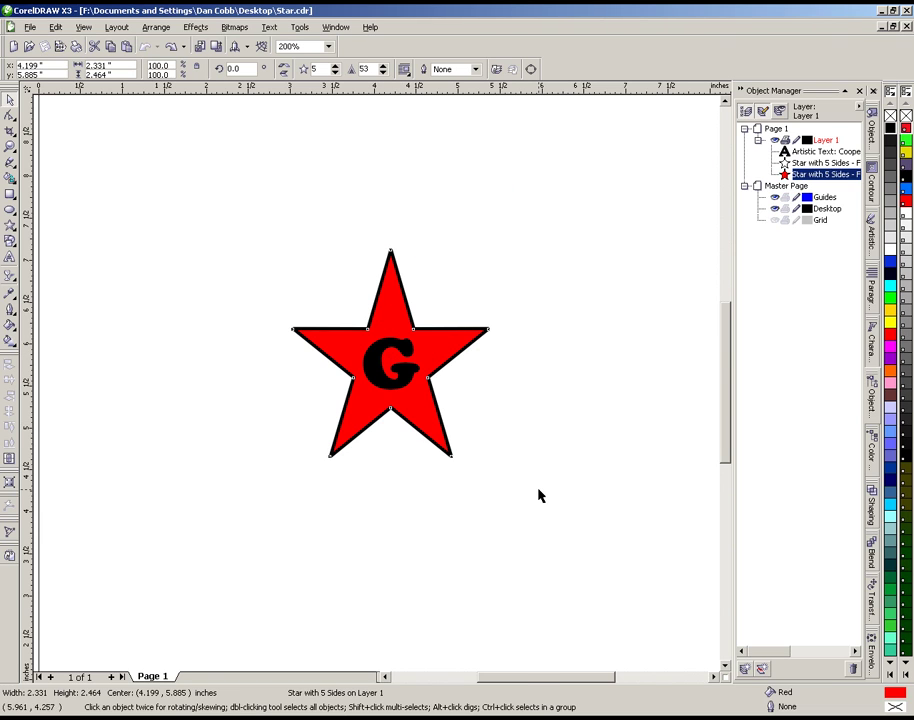
{"action": "left_click_drag", "start_coordinate": [223, 199], "coordinate": [543, 522]}
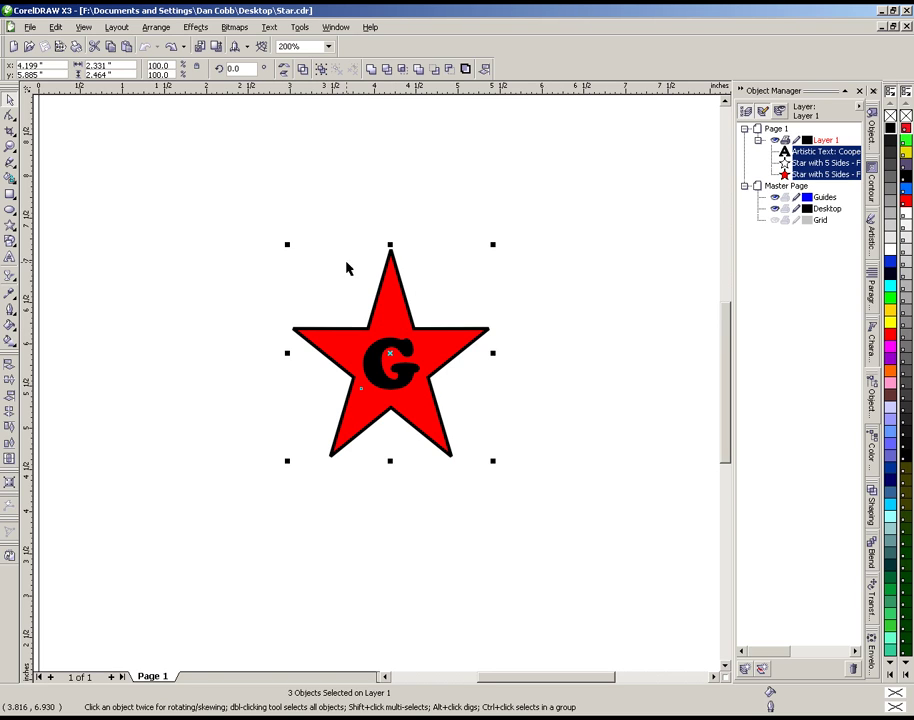
{"action": "left_click_drag", "start_coordinate": [234, 203], "coordinate": [585, 531]}
- Export the selected objects as EPS to star.eps on the Desktop, replacing the existing file
{"action": "left_click", "coordinate": [31, 28]}
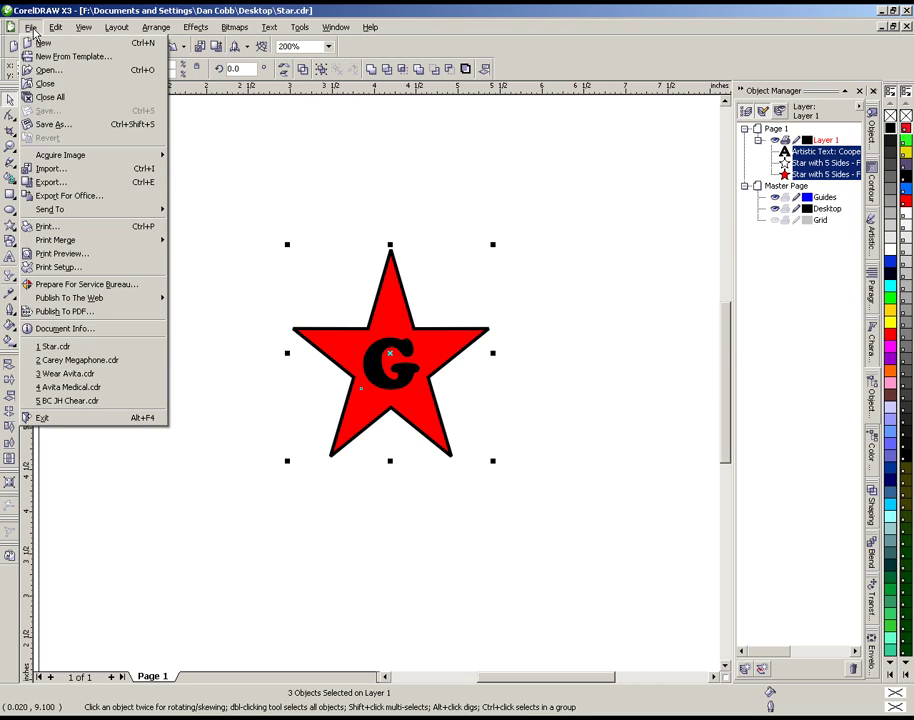
{"action": "left_click", "coordinate": [50, 182]}
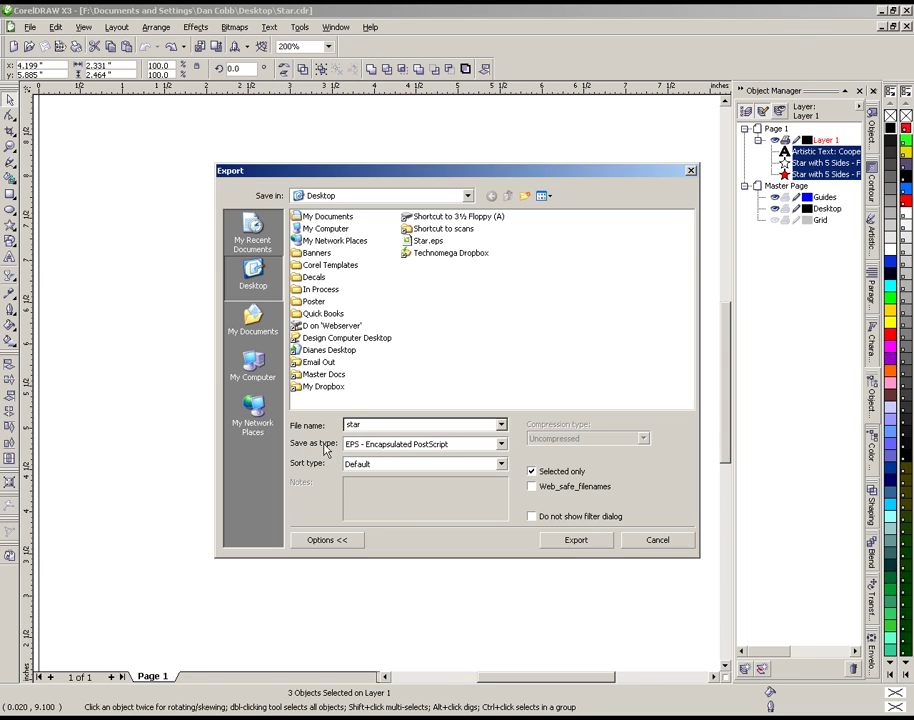
{"action": "left_click", "coordinate": [576, 540]}
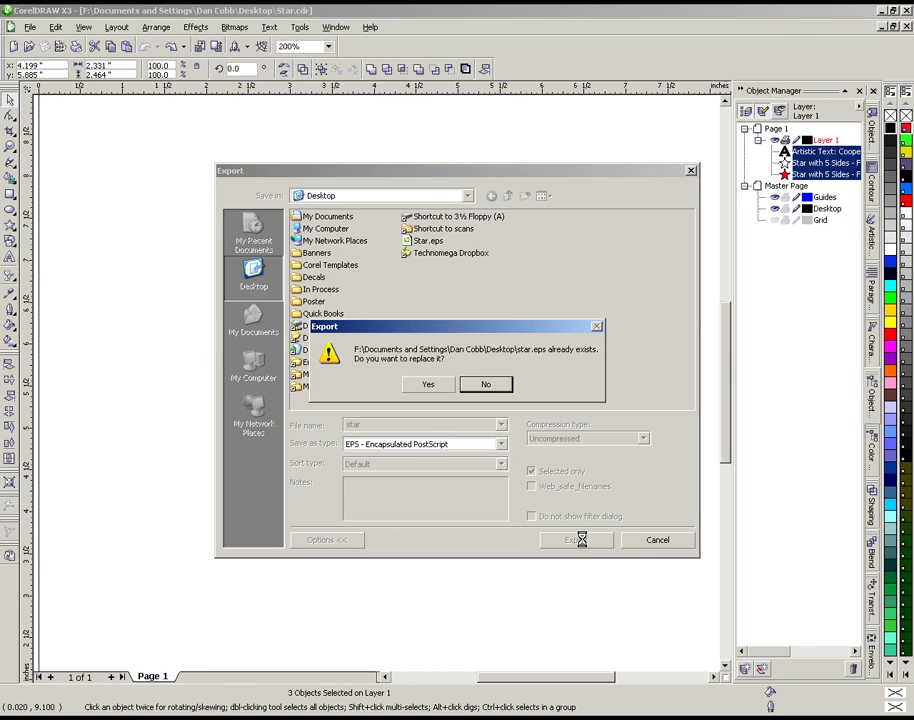
{"action": "left_click", "coordinate": [440, 388]}
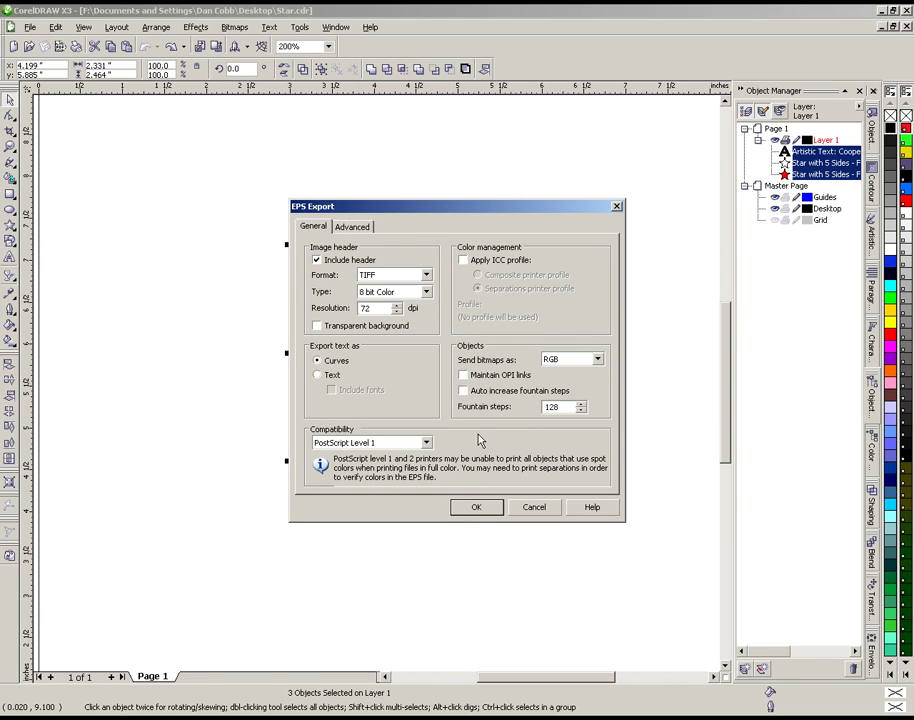
{"action": "left_click", "coordinate": [478, 509]}
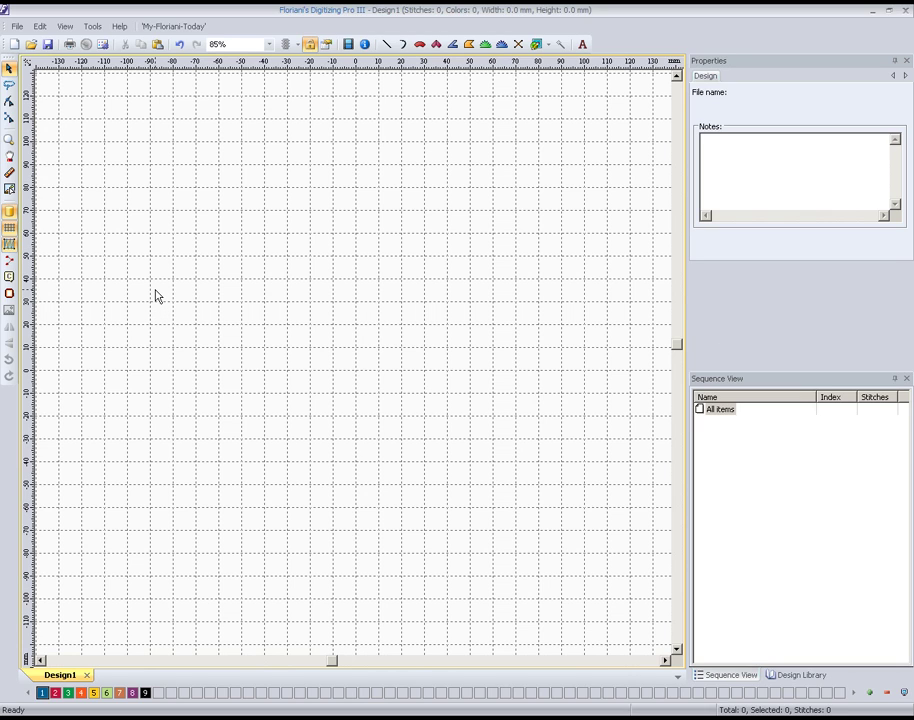
- Import Star.eps from the Desktop into Design1 with Import Artwork
{"action": "left_click", "coordinate": [18, 27]}
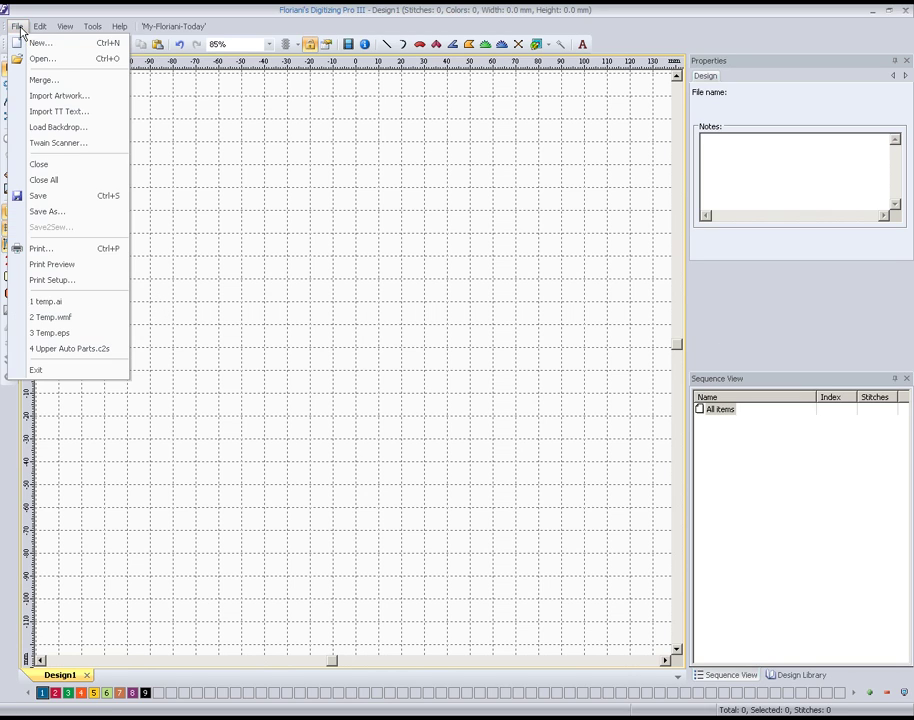
{"action": "left_click", "coordinate": [52, 97]}
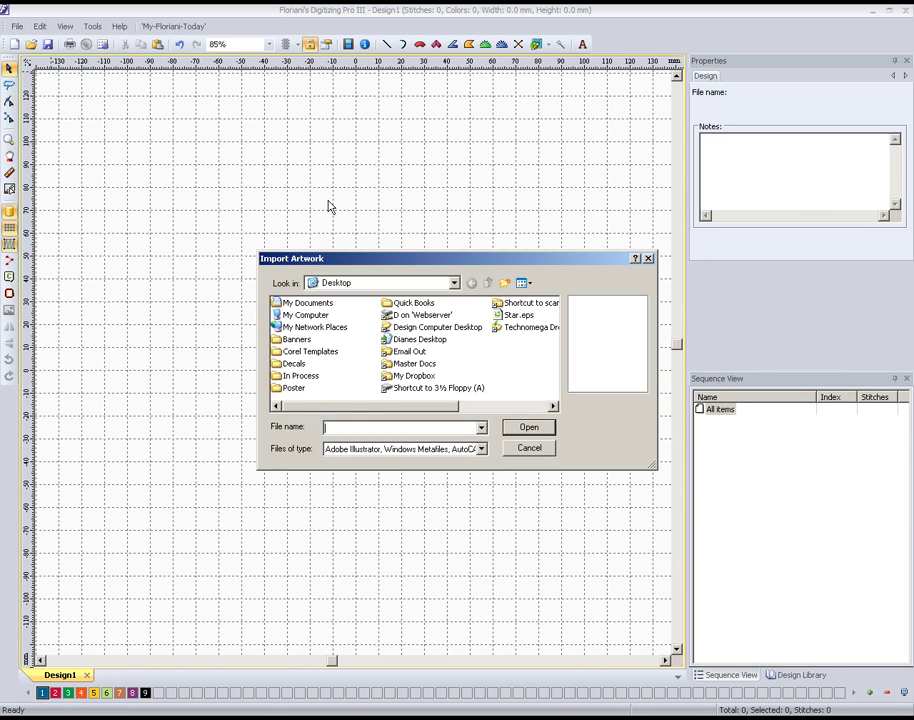
{"action": "left_click", "coordinate": [515, 316]}
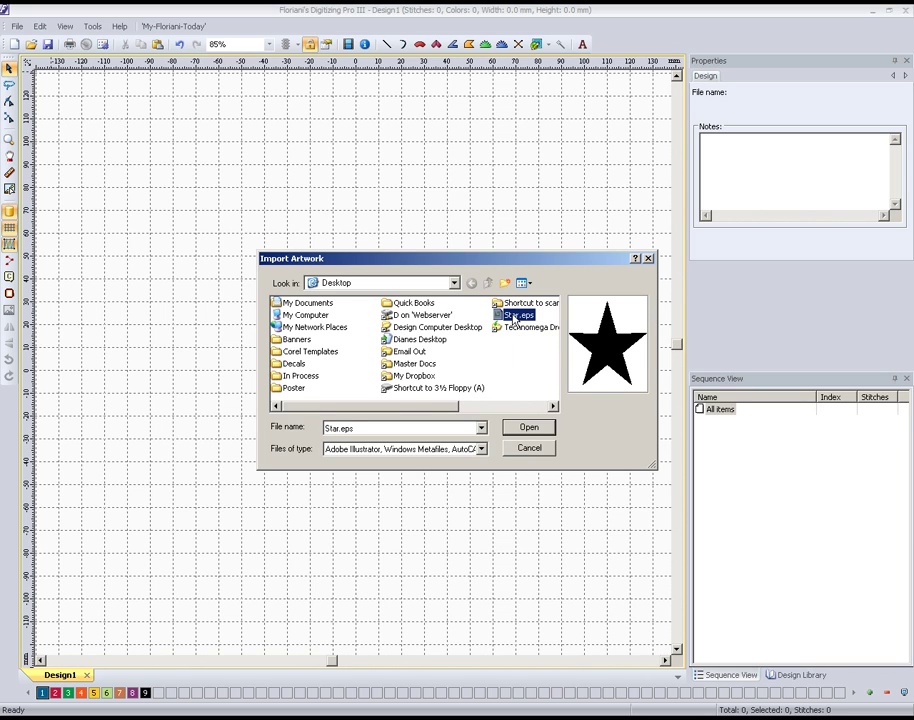
{"action": "left_click", "coordinate": [529, 427]}
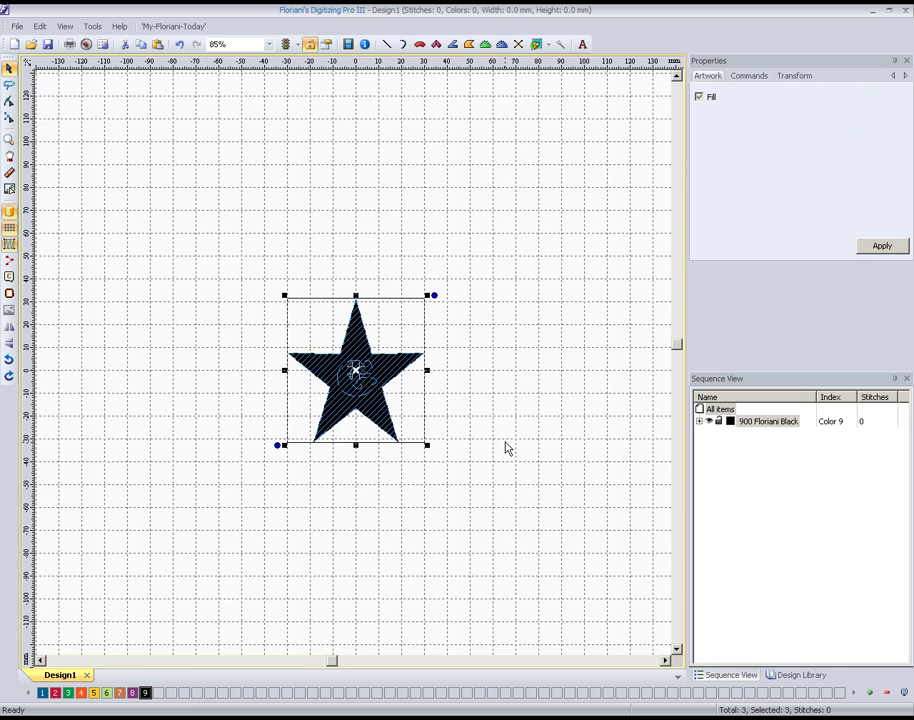
- Expand the 900 Floriani Black group in Sequence View and check its three artwork items
{"action": "left_click", "coordinate": [506, 443]}
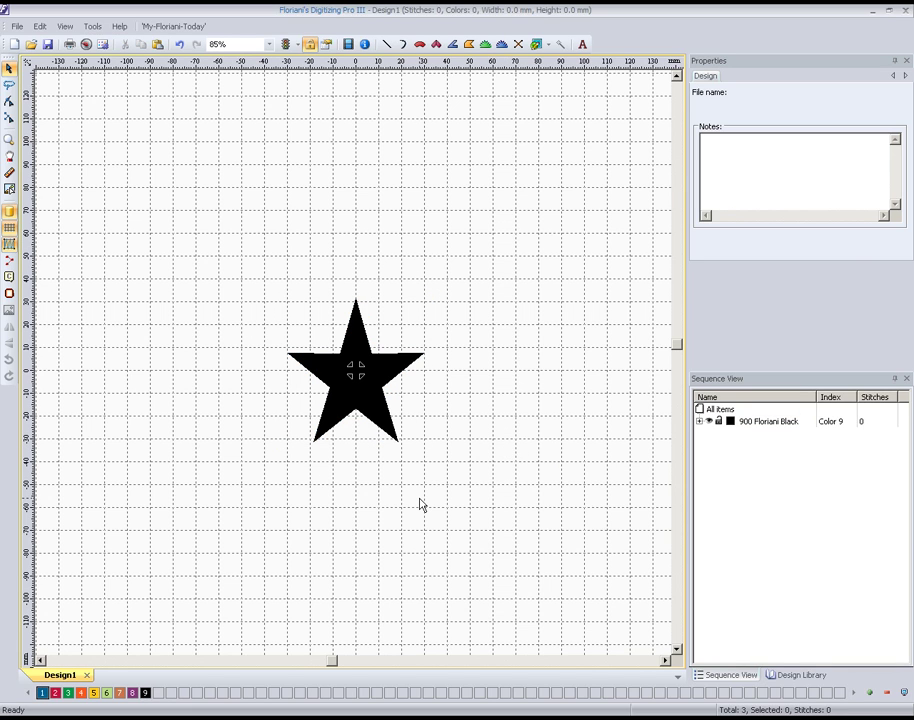
{"action": "left_click", "coordinate": [700, 422]}
{"action": "left_click", "coordinate": [741, 433]}
{"action": "left_click", "coordinate": [741, 445]}
{"action": "left_click", "coordinate": [741, 458]}
{"action": "left_click", "coordinate": [535, 492]}
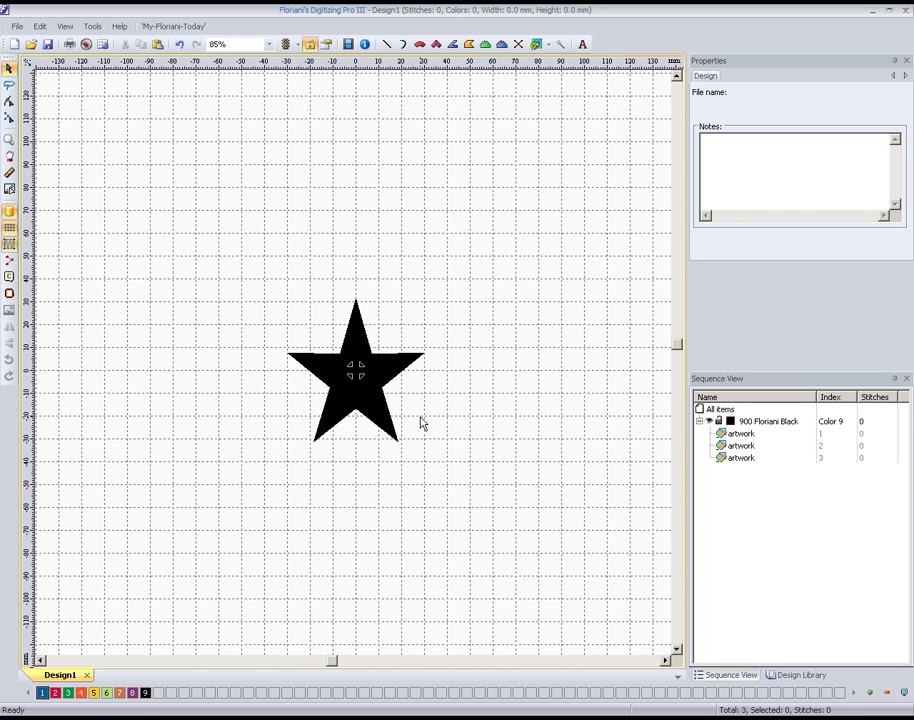
- Set the star artwork to thread colour 2, Floriani Deep Pink
{"action": "left_click", "coordinate": [385, 412]}
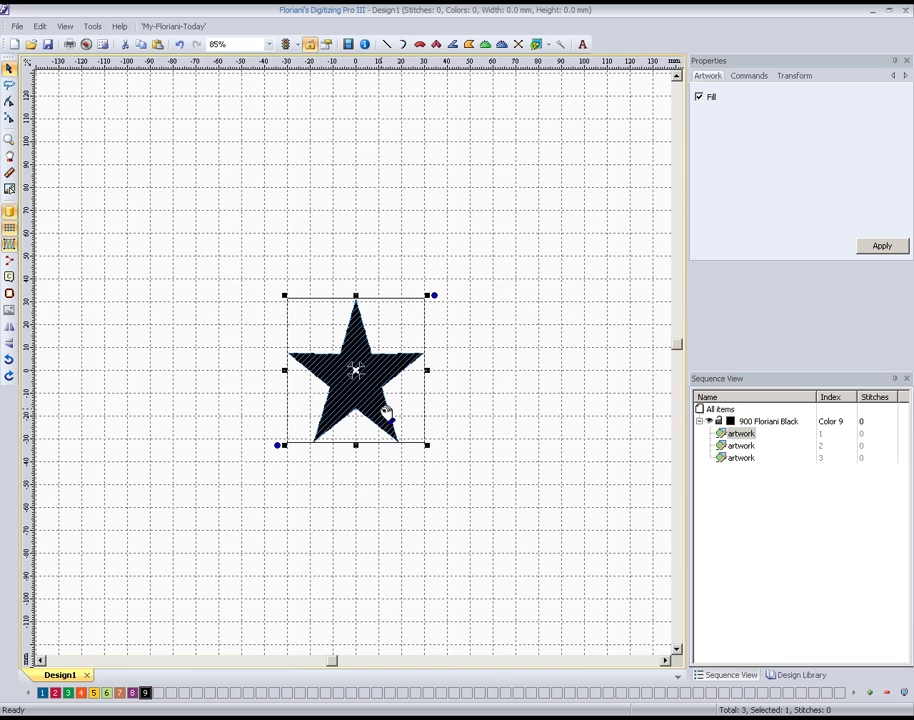
{"action": "left_click", "coordinate": [731, 434]}
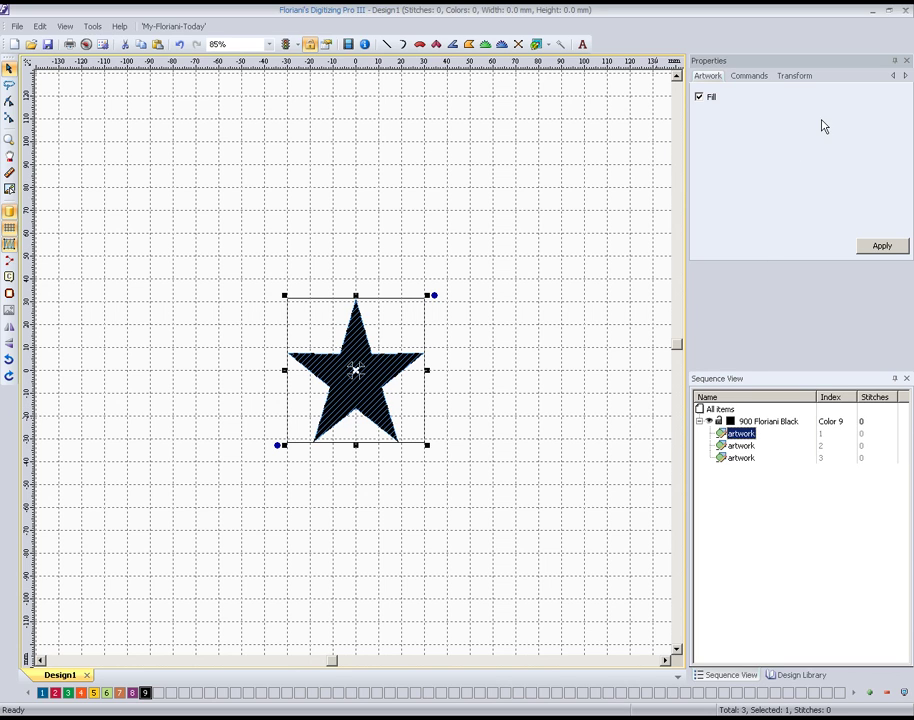
{"action": "left_click", "coordinate": [759, 79]}
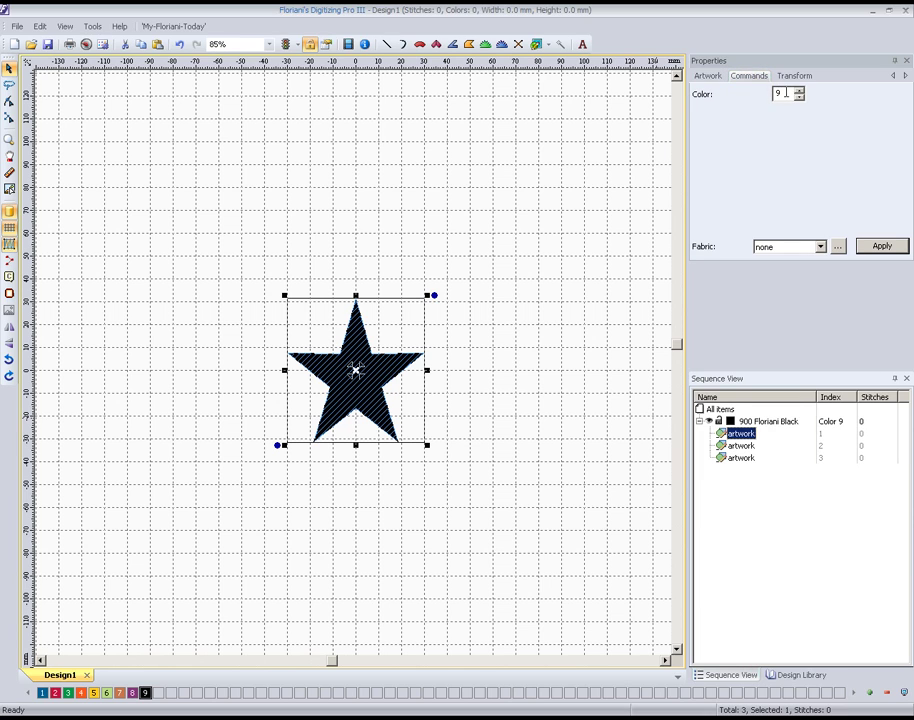
{"action": "type", "text": "2"}
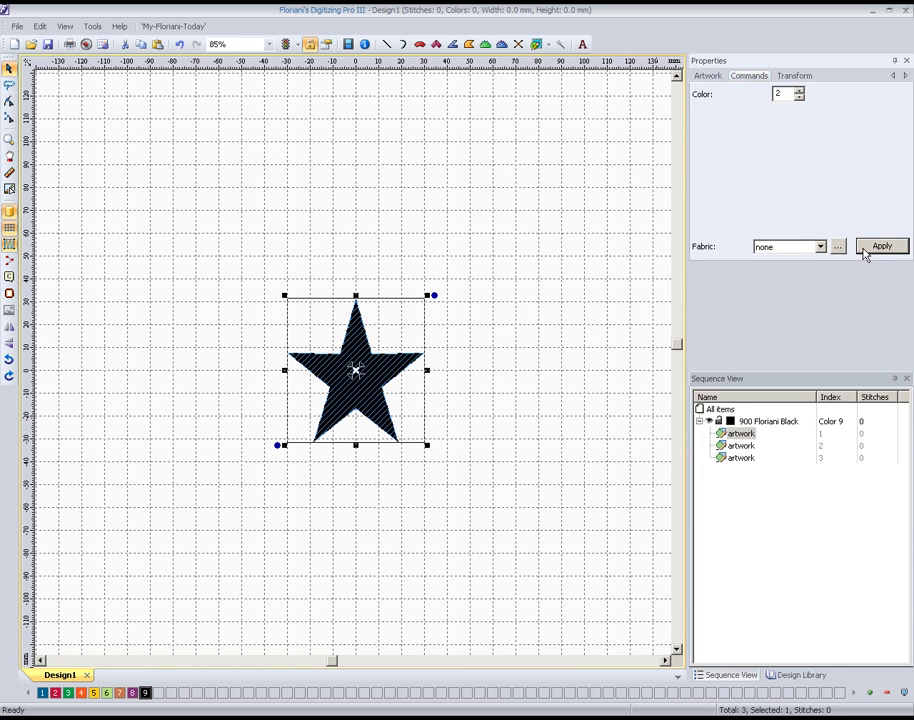
{"action": "left_click", "coordinate": [876, 246]}
{"action": "left_click", "coordinate": [515, 363]}
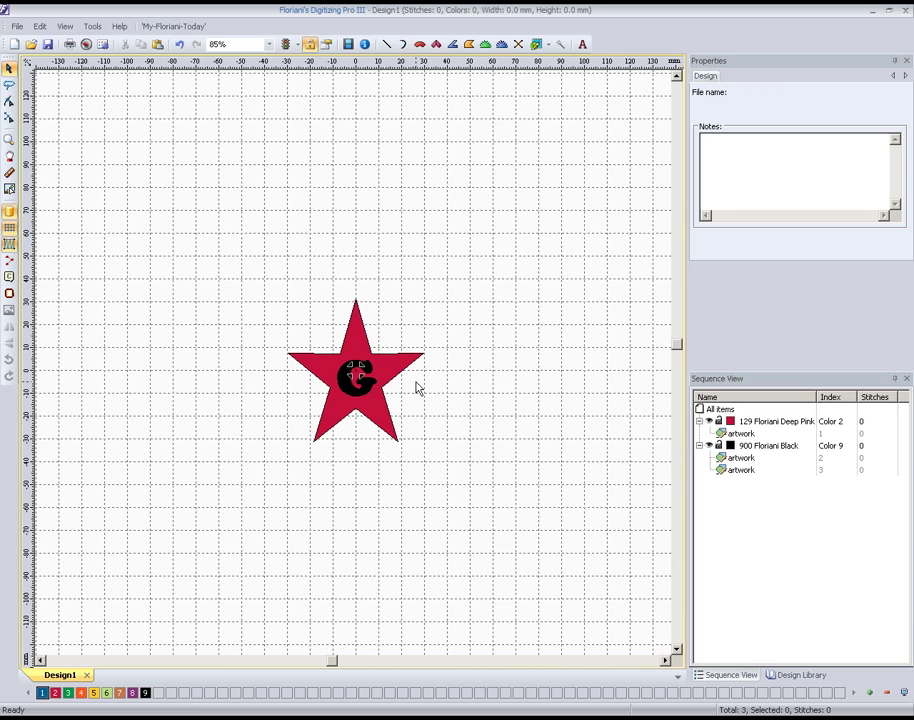
- Set the G artwork to thread colour 3, Floriani Spring green
{"action": "left_click", "coordinate": [741, 469]}
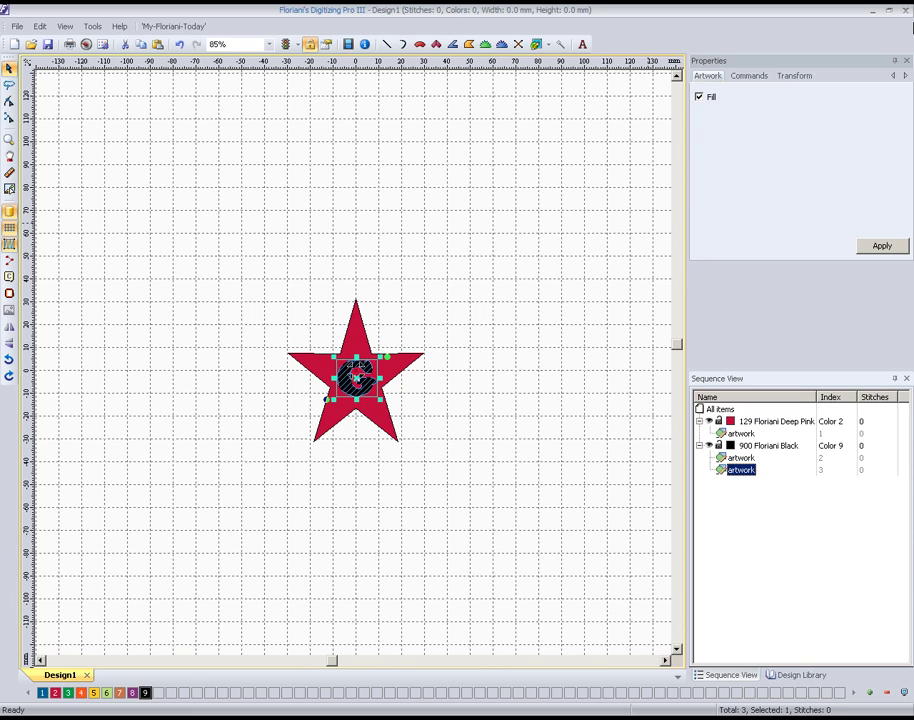
{"action": "left_click", "coordinate": [758, 79]}
{"action": "double_click", "coordinate": [786, 93]}
{"action": "type", "text": "3"}
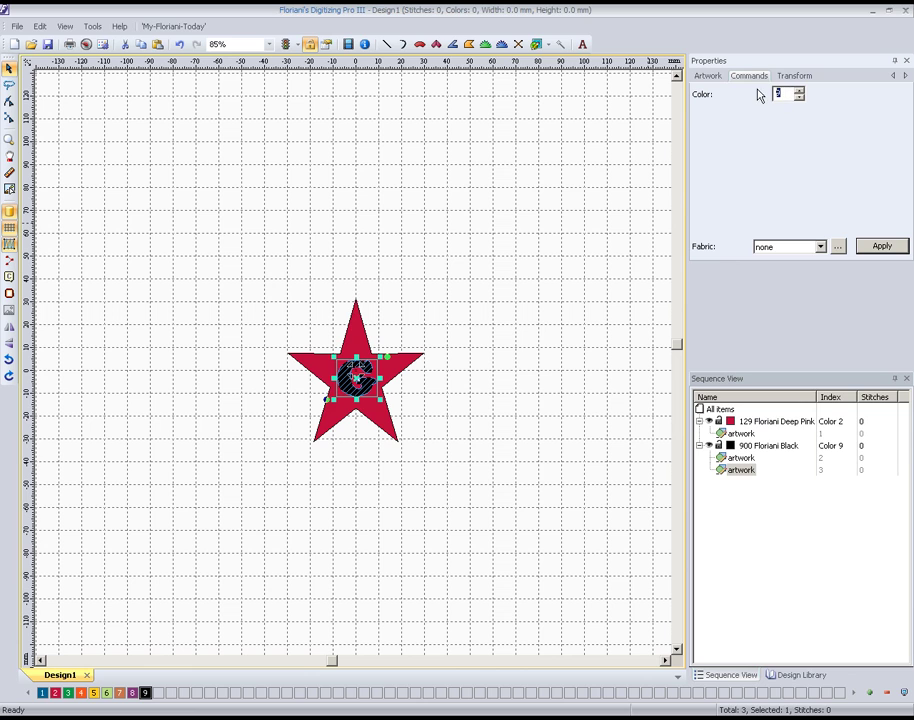
{"action": "left_click", "coordinate": [879, 248]}
{"action": "left_click", "coordinate": [541, 351]}
{"action": "scroll", "coordinate": [363, 392], "scroll_direction": "up", "scroll_amount": 3}
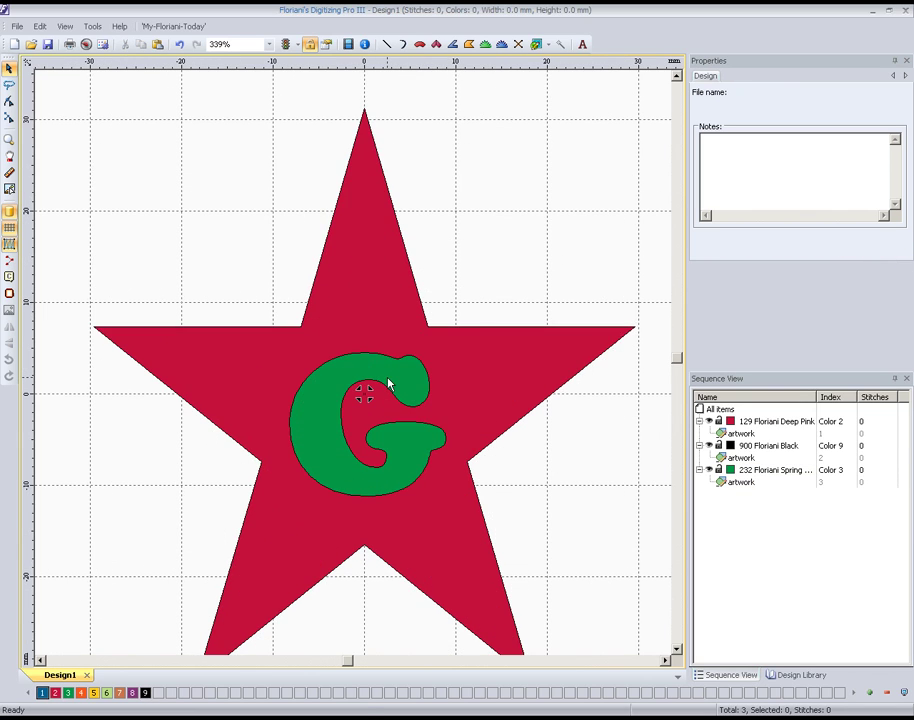
{"action": "scroll", "coordinate": [402, 377], "scroll_direction": "down", "scroll_amount": 2}
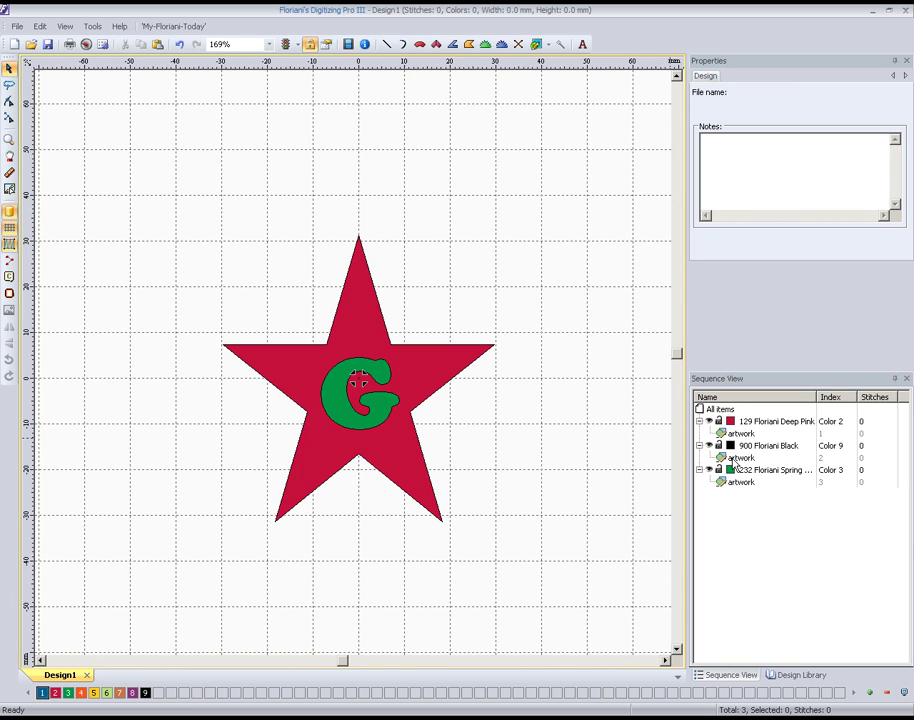
{"action": "left_click", "coordinate": [743, 458]}
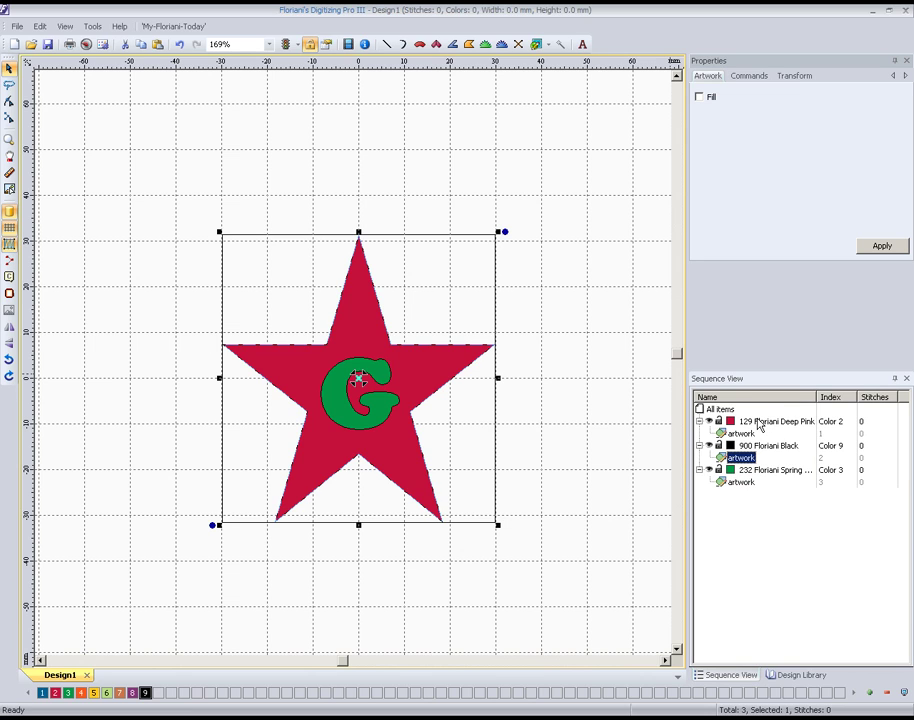
{"action": "left_click", "coordinate": [594, 371]}
{"action": "left_click_drag", "start_coordinate": [183, 192], "coordinate": [559, 502]}
{"action": "left_click", "coordinate": [559, 502]}
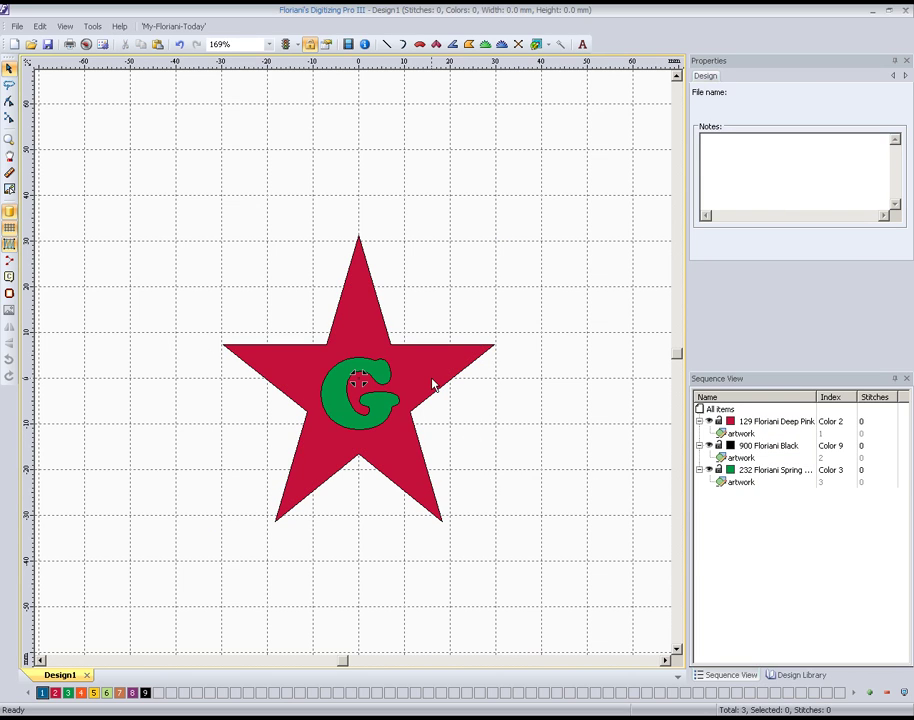
{"action": "left_click", "coordinate": [740, 434]}
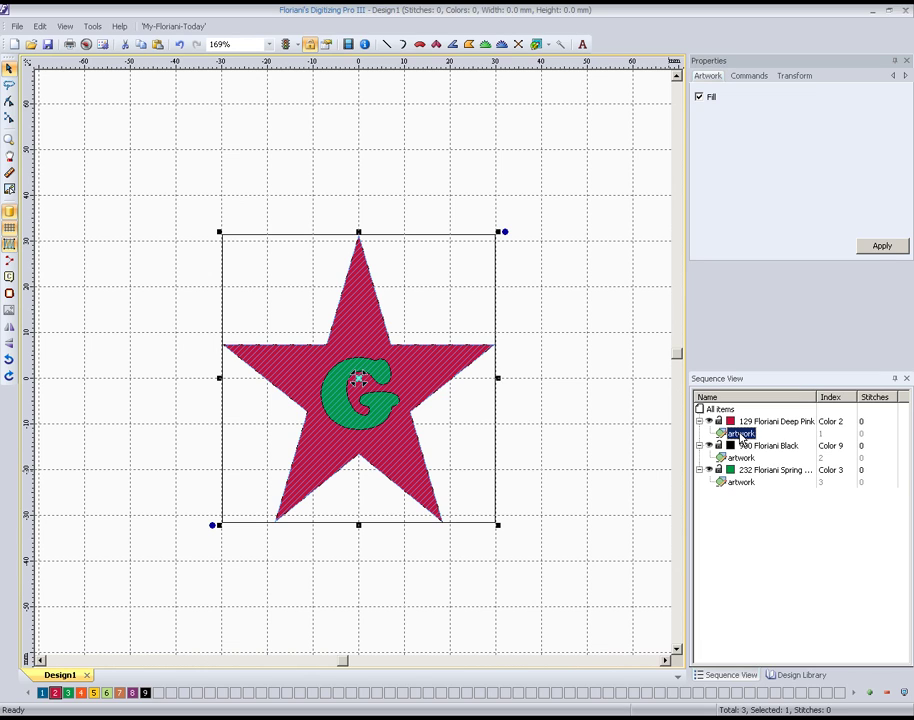
- Convert the star artwork to a Complex Fill
{"action": "right_click", "coordinate": [741, 434]}
{"action": "mouse_move", "coordinate": [790, 287]}
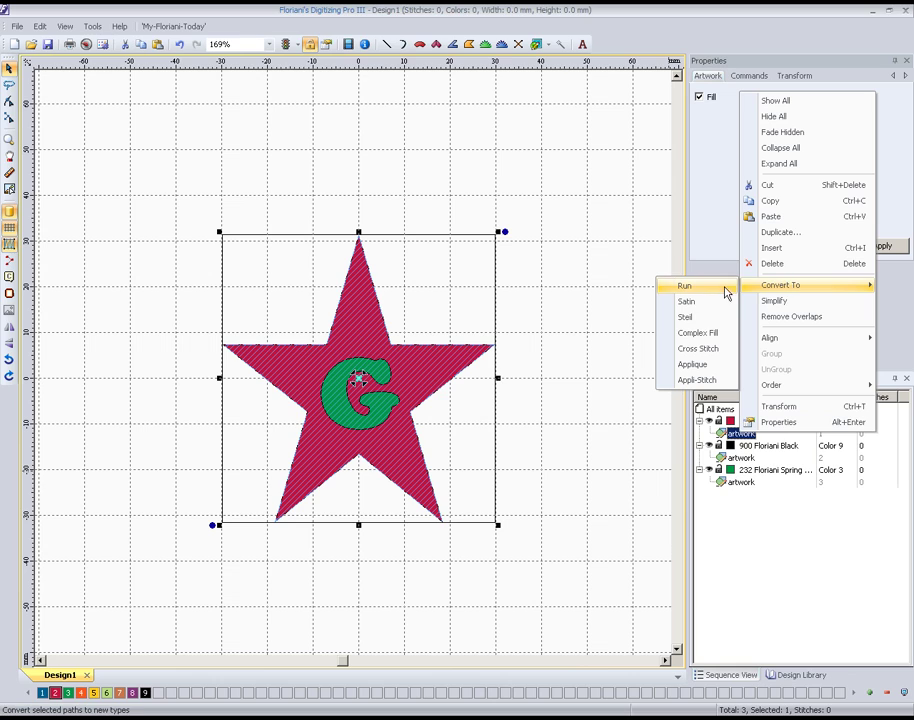
{"action": "left_click", "coordinate": [720, 336]}
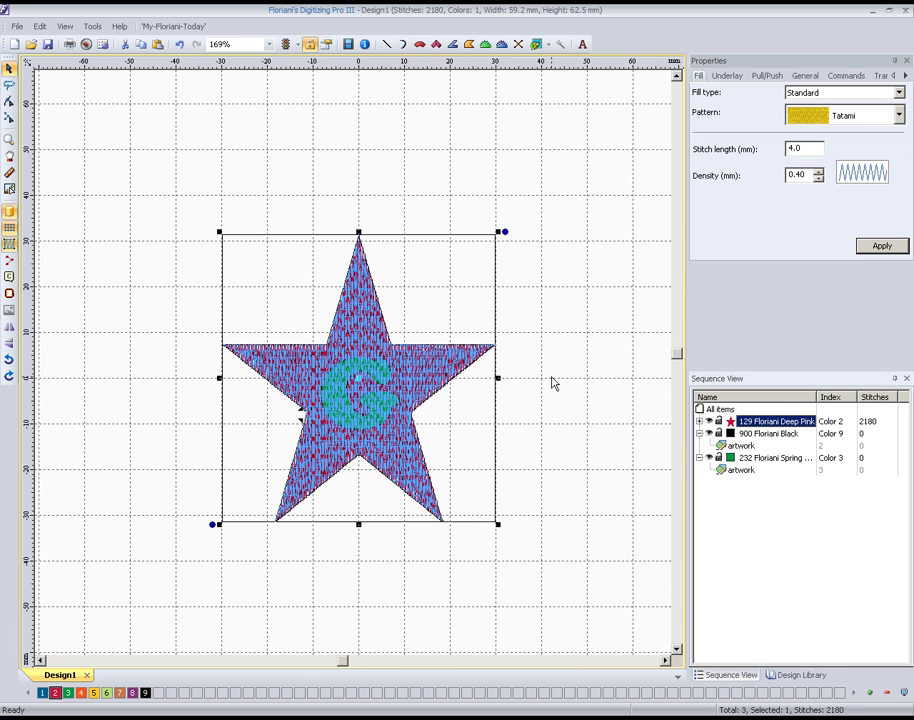
- Inspect the star's Tatami fill stitches up close and toggle 3D stitches, then select the black outline
{"action": "left_click", "coordinate": [553, 383]}
{"action": "key", "text": "plus"}
{"action": "key", "text": "plus"}
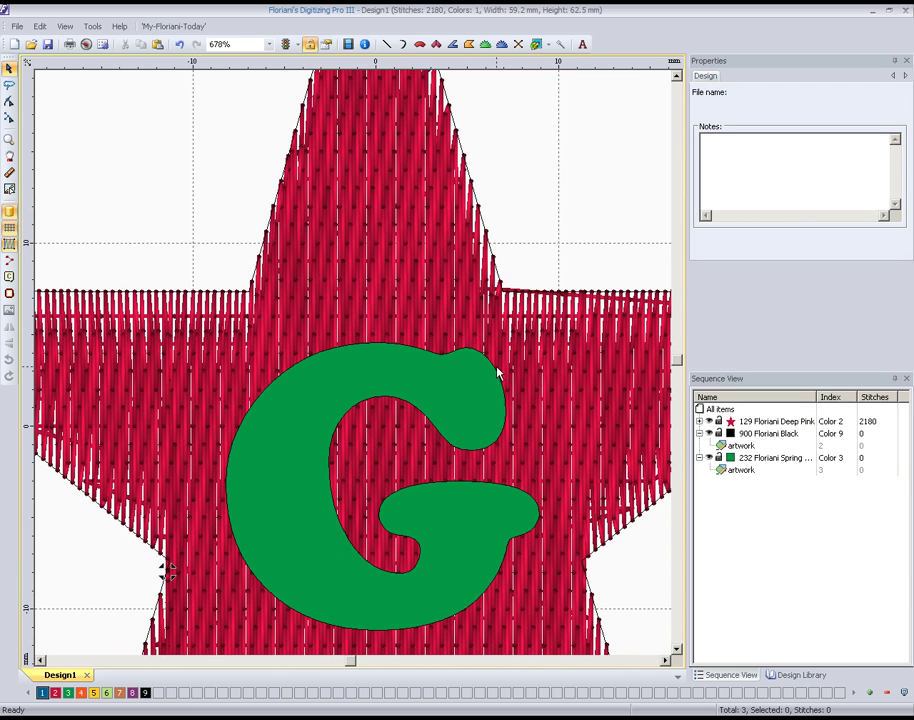
{"action": "left_click", "coordinate": [544, 373]}
{"action": "key", "text": "minus"}
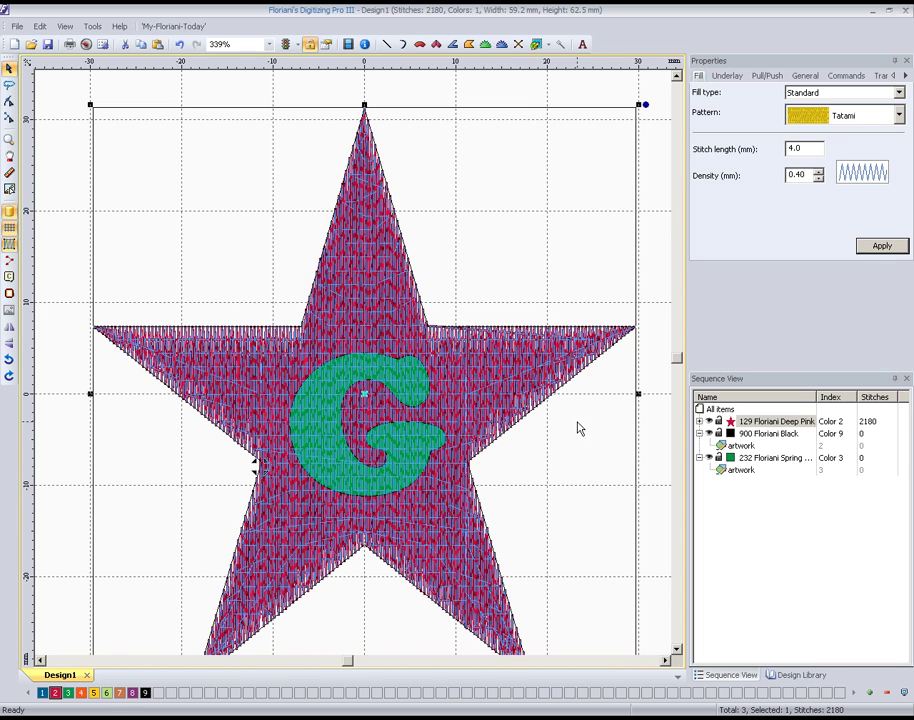
{"action": "left_click", "coordinate": [8, 212]}
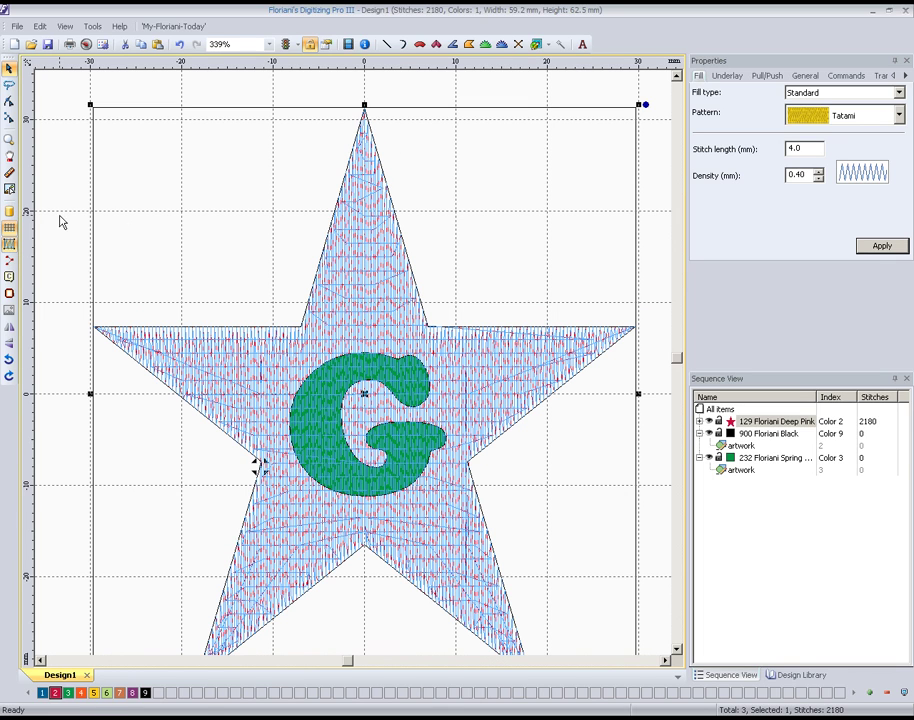
{"action": "left_click", "coordinate": [8, 212]}
{"action": "left_click", "coordinate": [63, 194]}
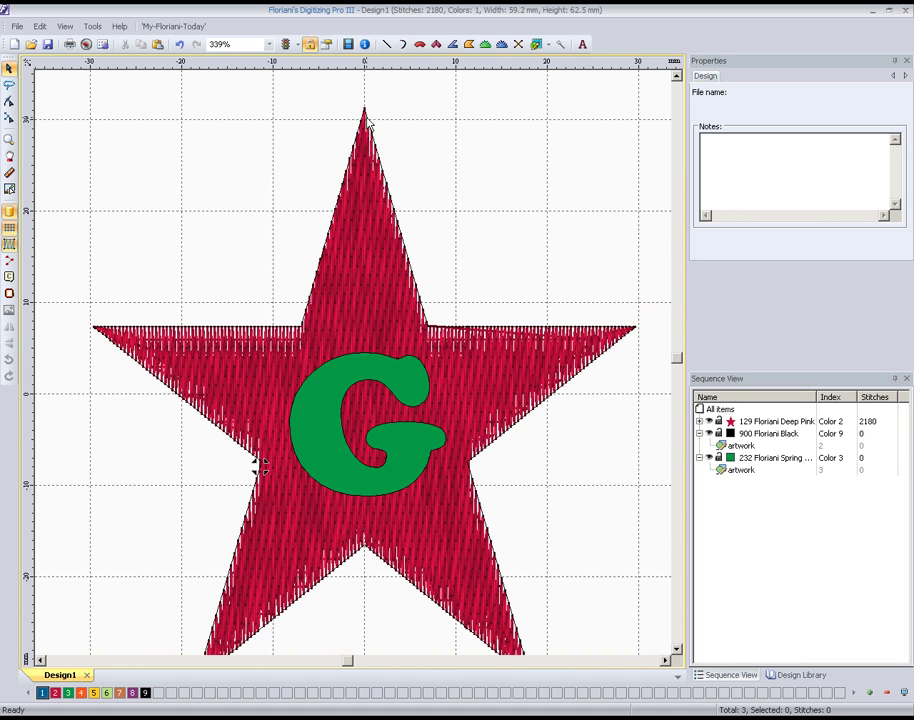
{"action": "key", "text": "shift+z"}
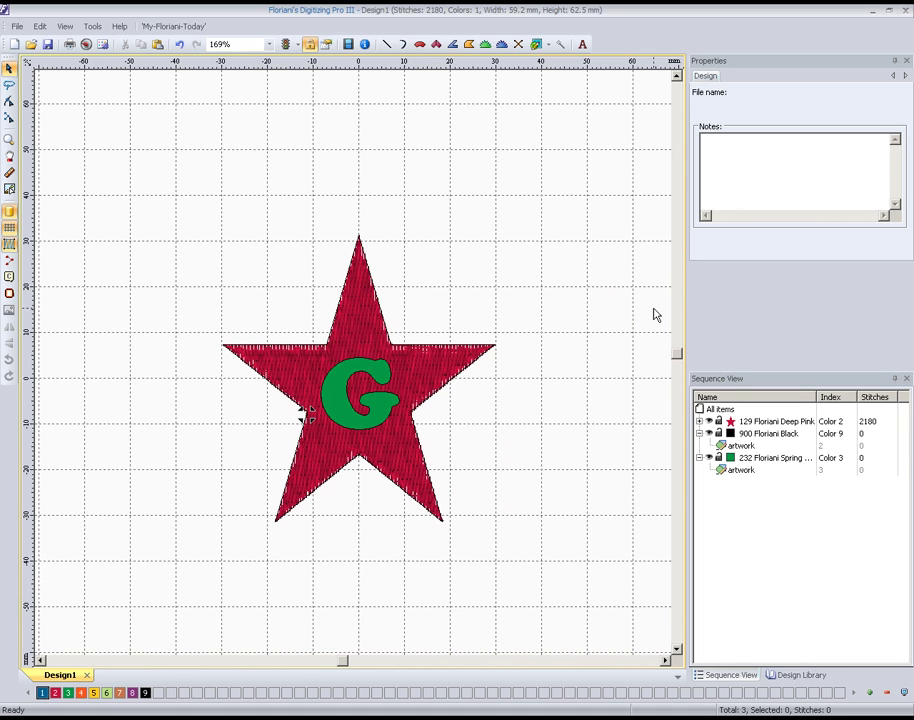
{"action": "left_click", "coordinate": [741, 446]}
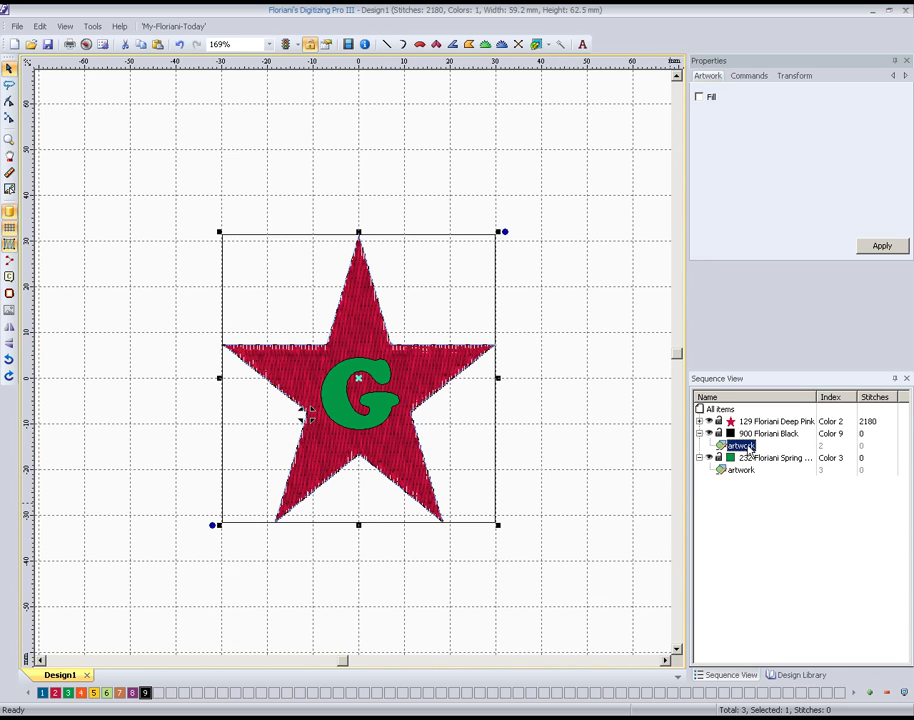
- Convert the black outline artwork to a steil border
{"action": "right_click", "coordinate": [748, 449]}
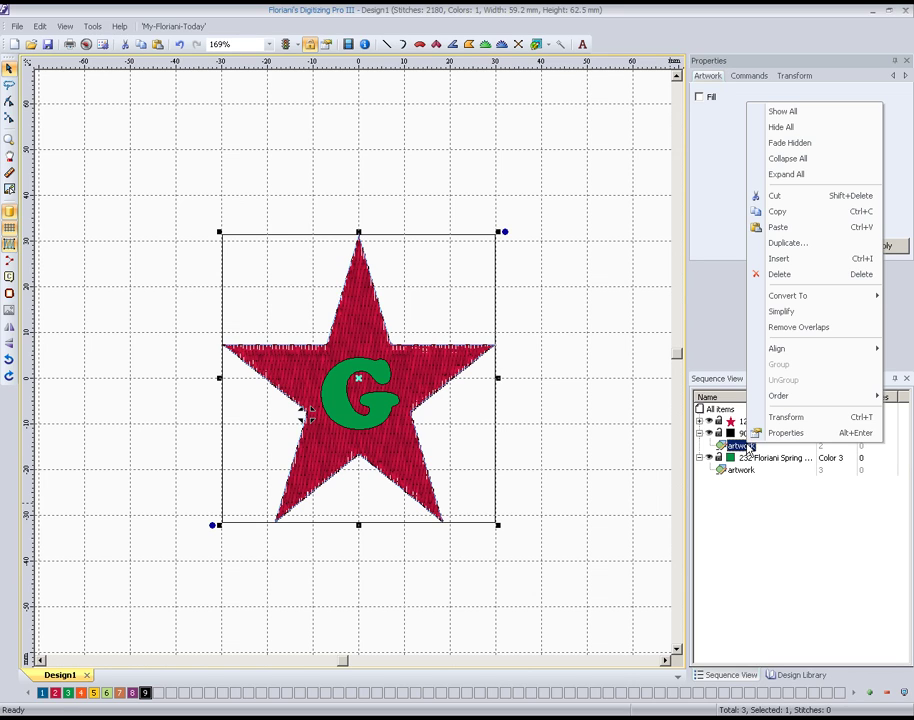
{"action": "mouse_move", "coordinate": [786, 300]}
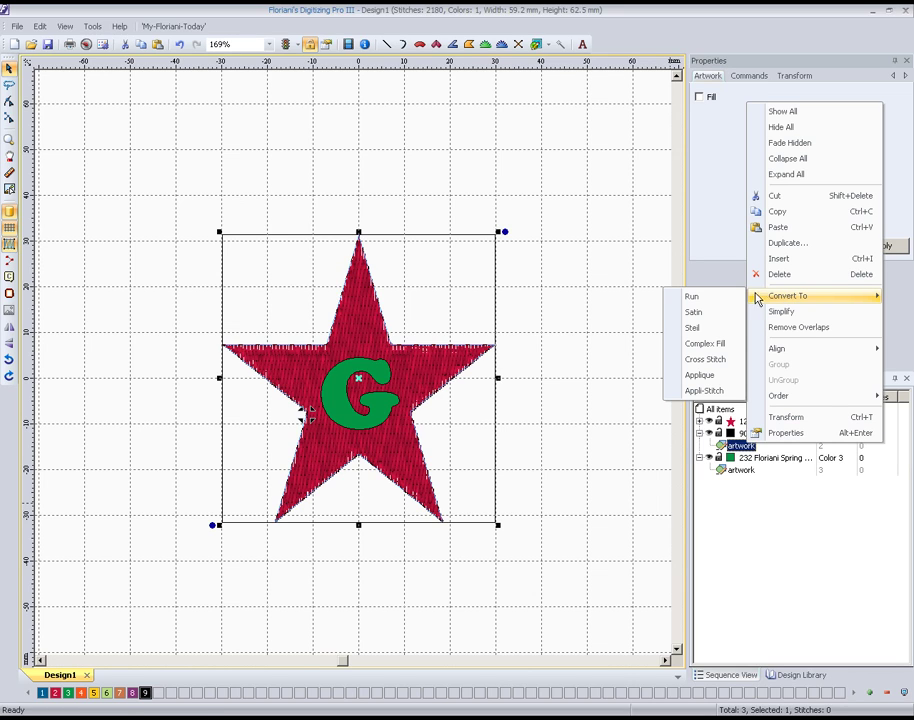
{"action": "left_click", "coordinate": [706, 330]}
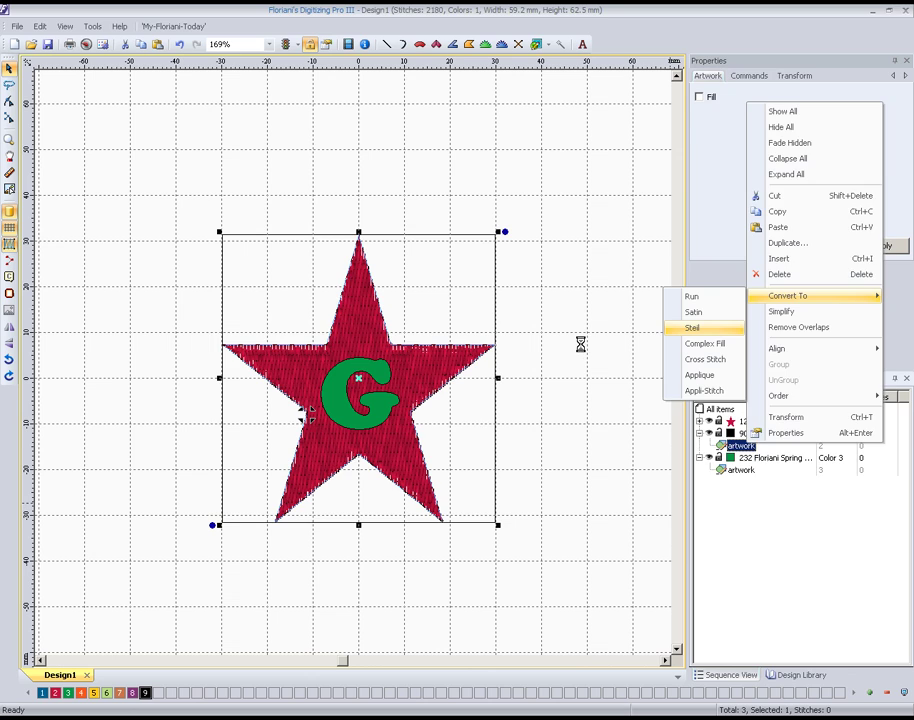
{"action": "left_click", "coordinate": [589, 344]}
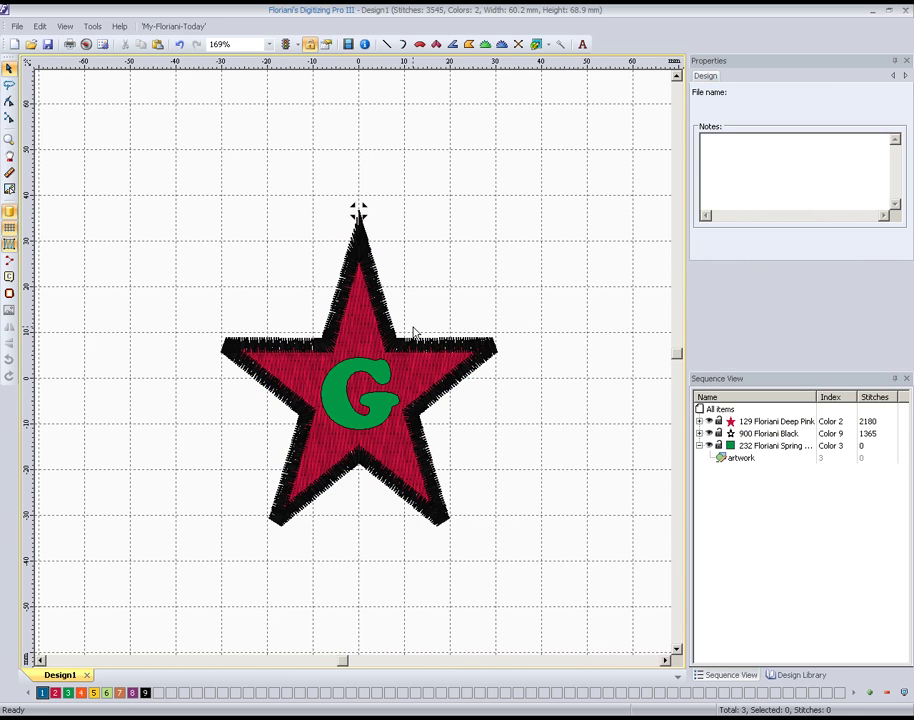
- Set the steil border width to 2.5 mm
{"action": "left_click", "coordinate": [700, 433]}
{"action": "left_click", "coordinate": [733, 445]}
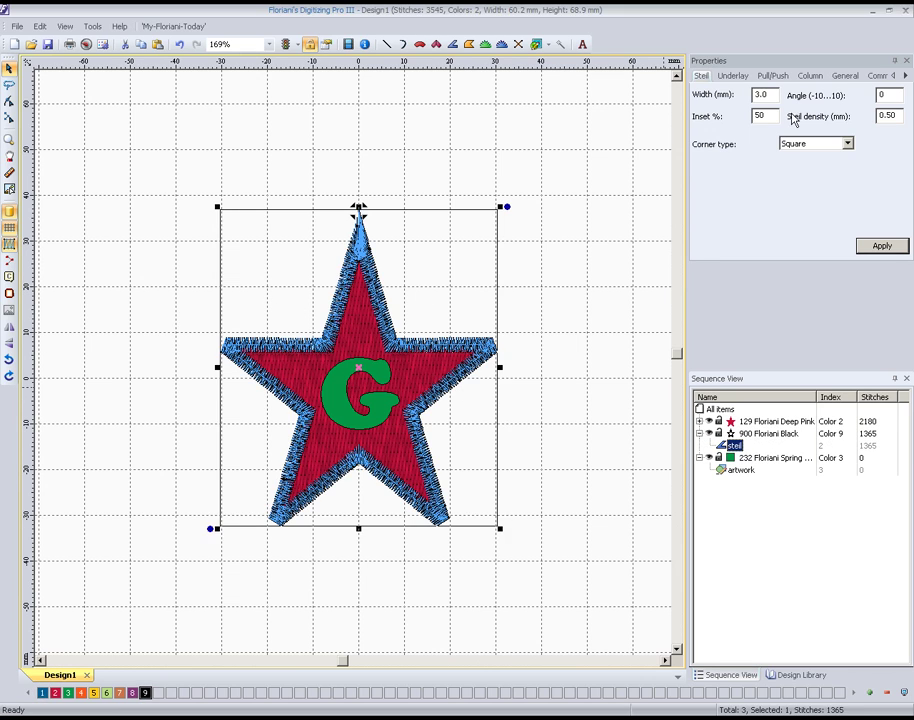
{"action": "double_click", "coordinate": [762, 94]}
{"action": "type", "text": "2.5"}
{"action": "left_click", "coordinate": [880, 246]}
{"action": "left_click", "coordinate": [563, 308]}
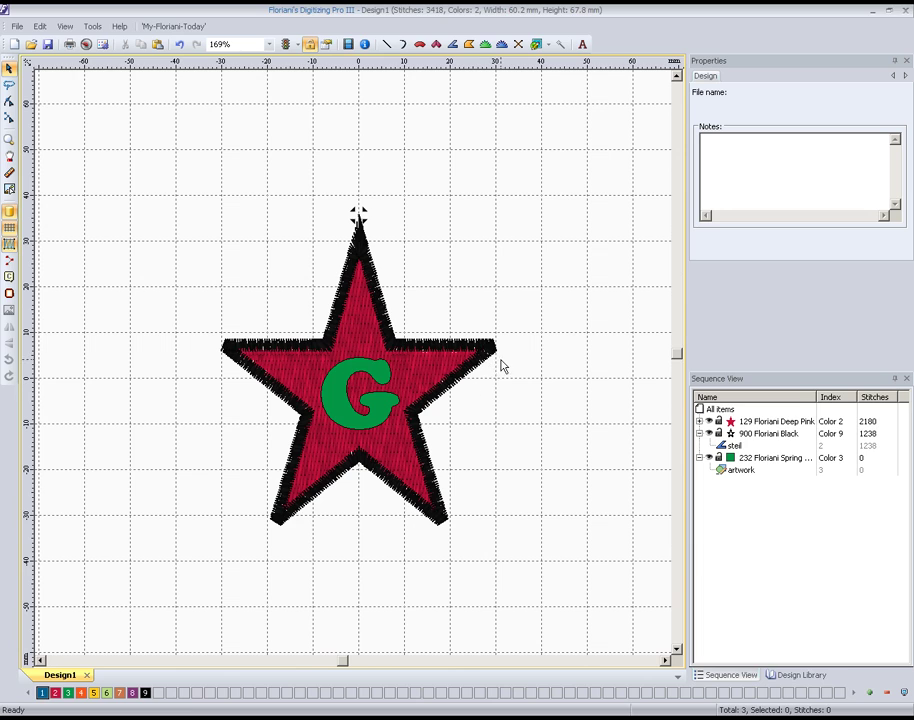
- Give the steil border Extended corners
{"action": "left_click", "coordinate": [803, 447]}
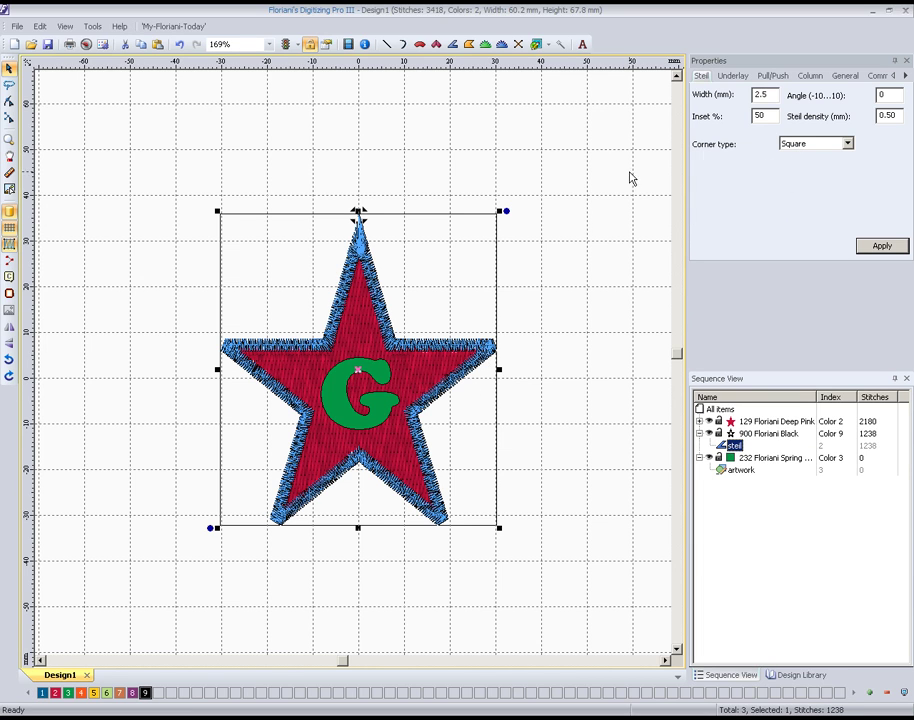
{"action": "left_click", "coordinate": [823, 146]}
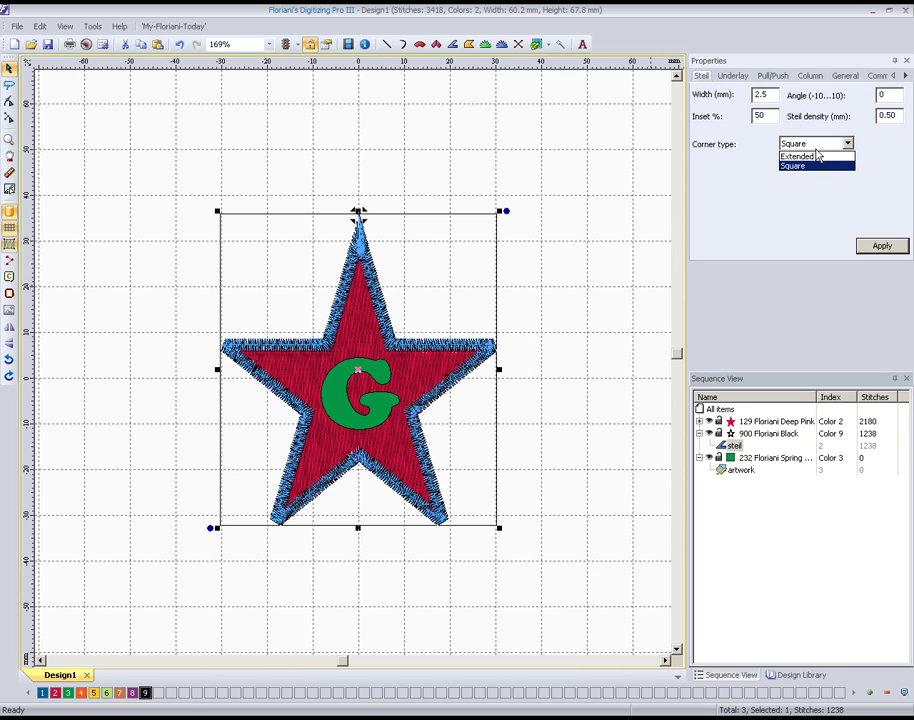
{"action": "left_click", "coordinate": [812, 157]}
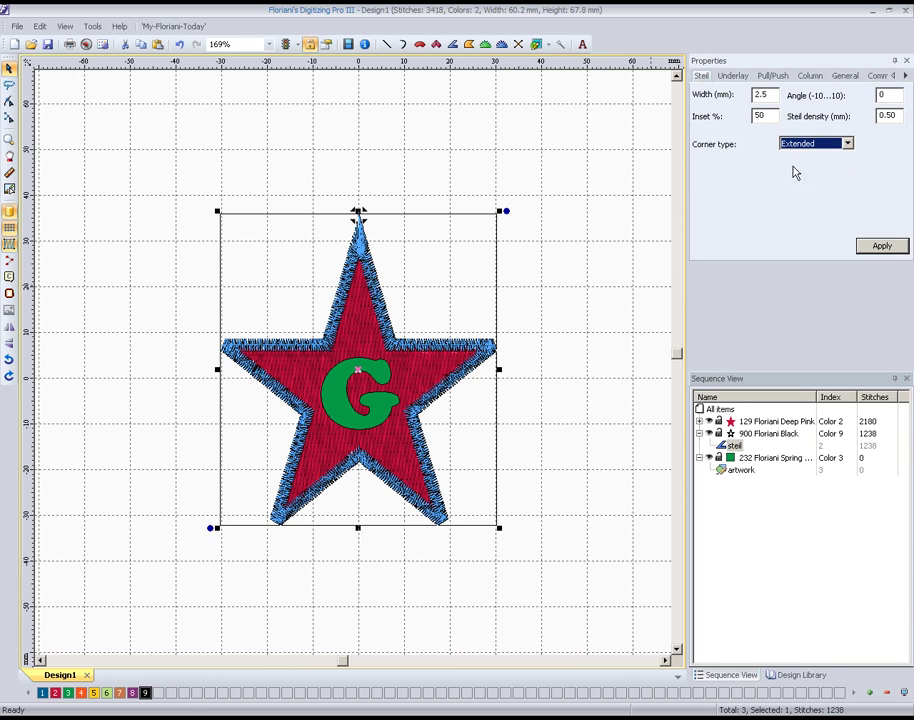
{"action": "left_click", "coordinate": [880, 245]}
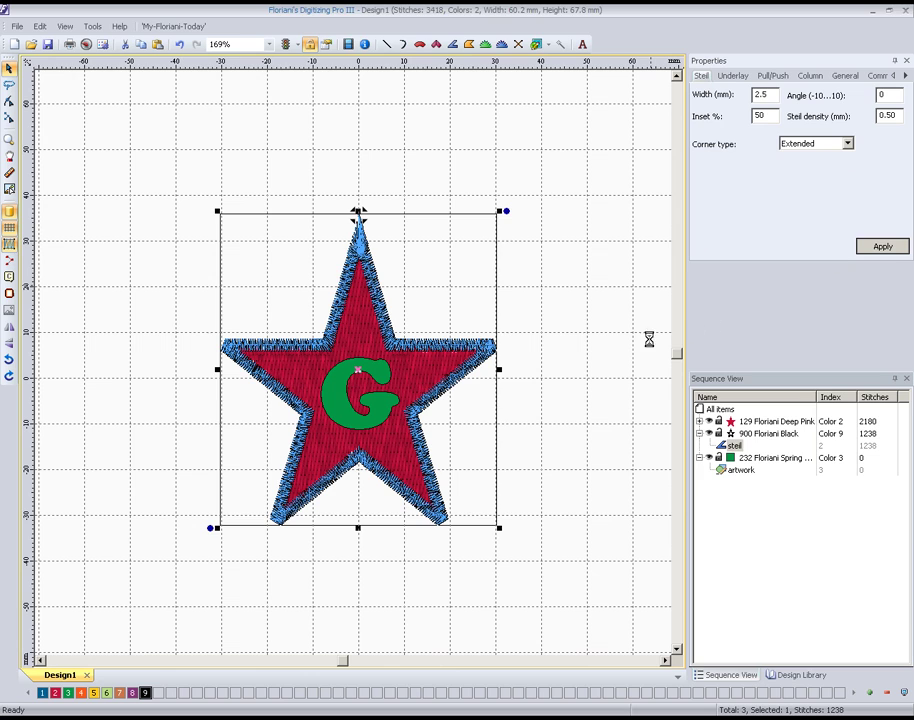
{"action": "left_click", "coordinate": [577, 339]}
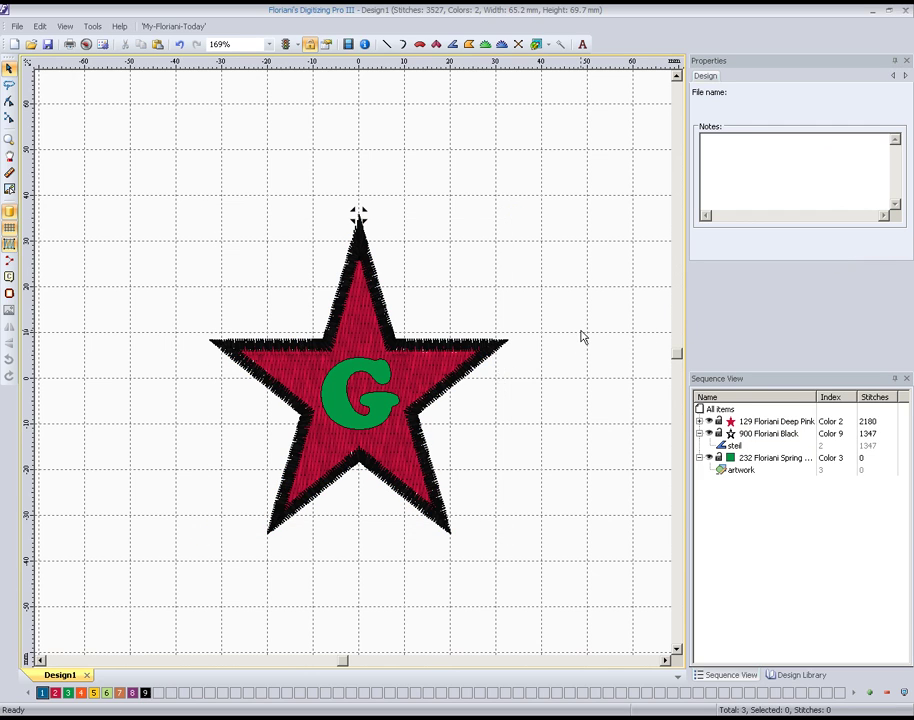
- Convert the Spring green G artwork to a 357-stitch satin object
{"action": "left_click", "coordinate": [731, 473]}
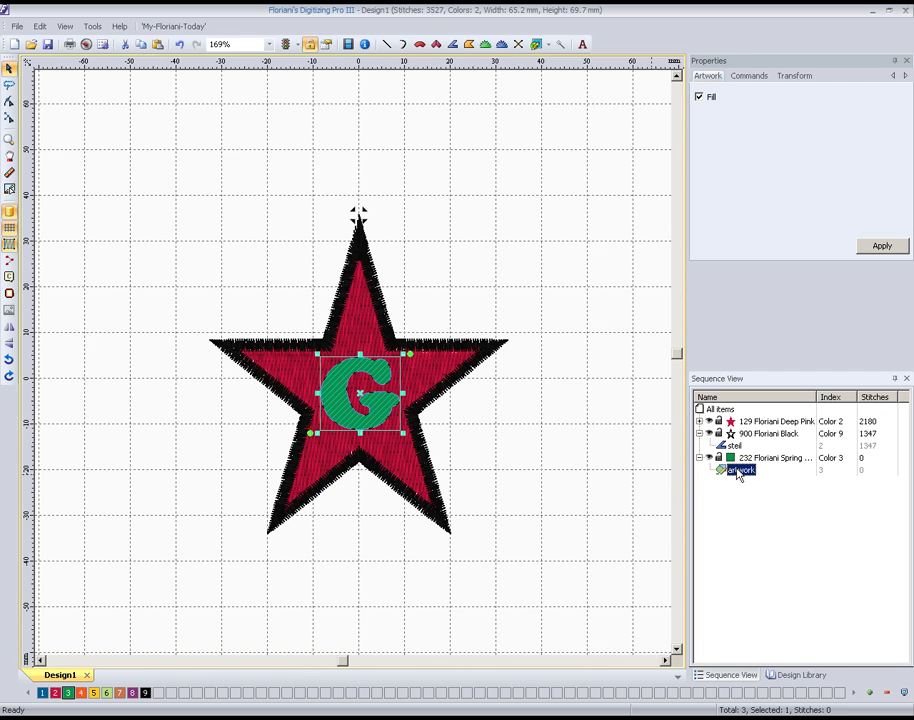
{"action": "right_click", "coordinate": [739, 475]}
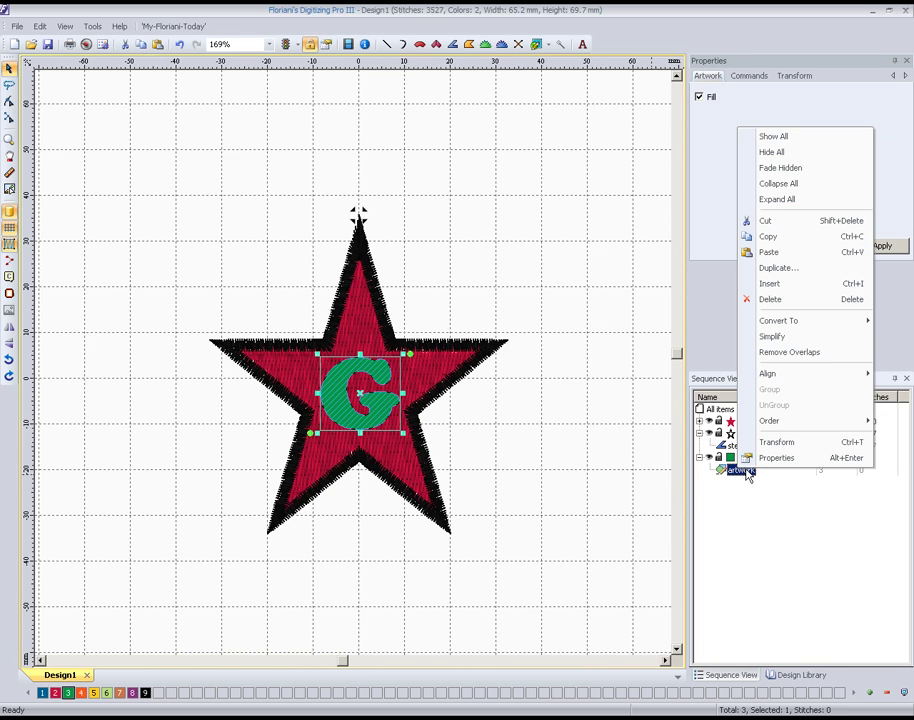
{"action": "mouse_move", "coordinate": [785, 323]}
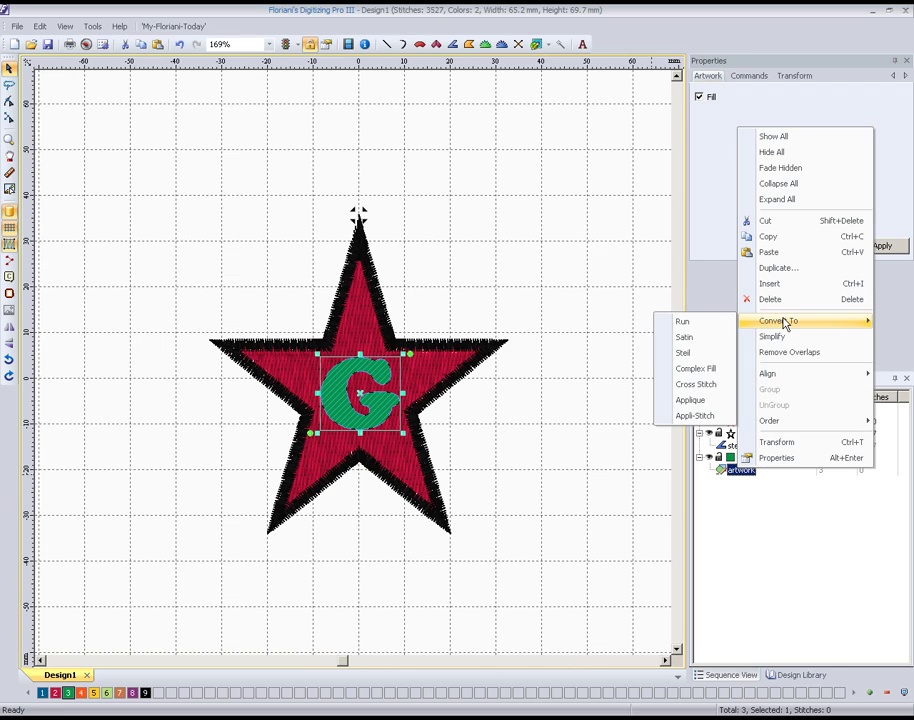
{"action": "left_click", "coordinate": [704, 339]}
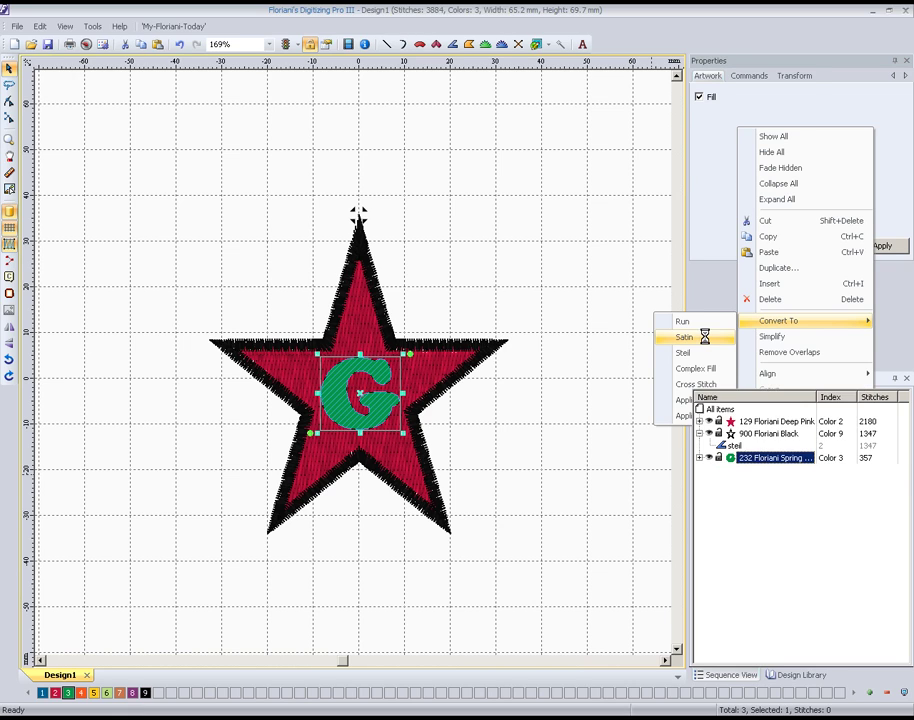
{"action": "left_click", "coordinate": [561, 433]}
{"action": "scroll", "coordinate": [369, 406], "scroll_direction": "up", "scroll_amount": 1}
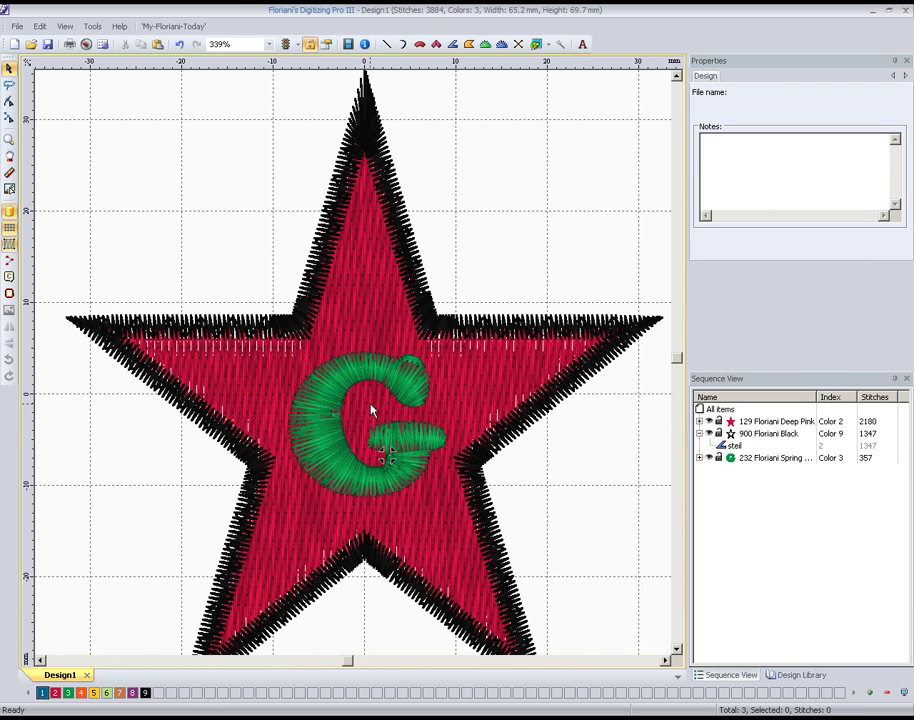
{"action": "left_click", "coordinate": [408, 381]}
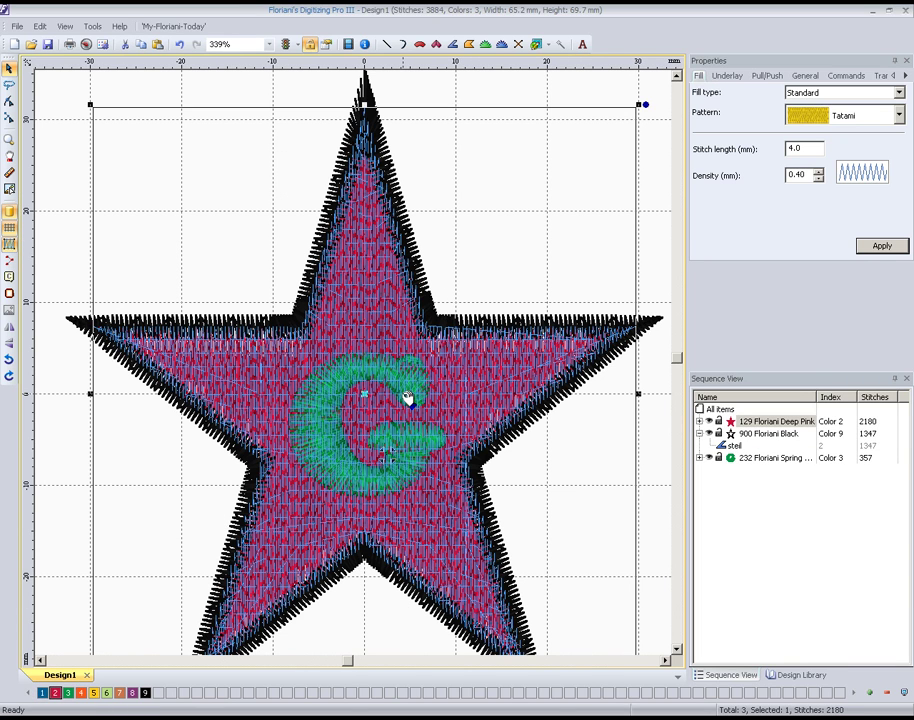
{"action": "left_click", "coordinate": [748, 459]}
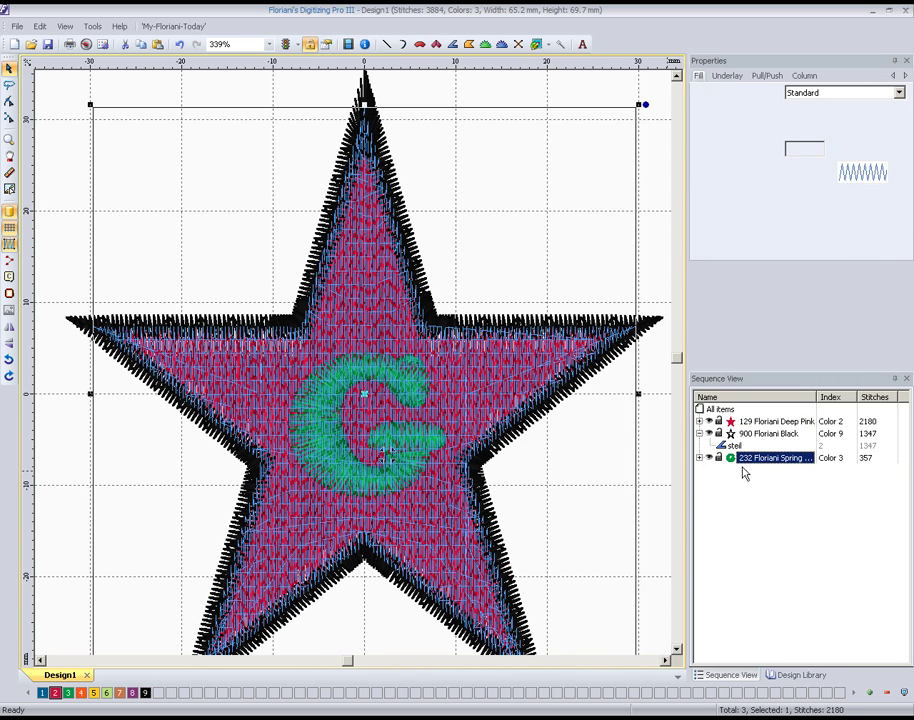
{"action": "left_click", "coordinate": [699, 458]}
{"action": "left_click", "coordinate": [737, 471]}
{"action": "left_click", "coordinate": [611, 527]}
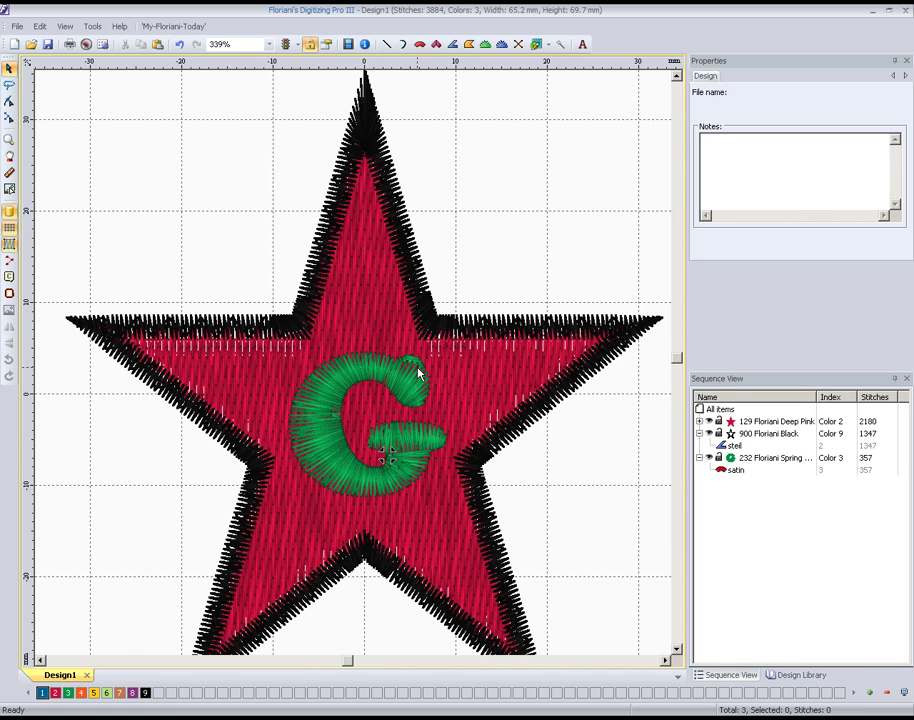
{"action": "key", "text": "minus"}
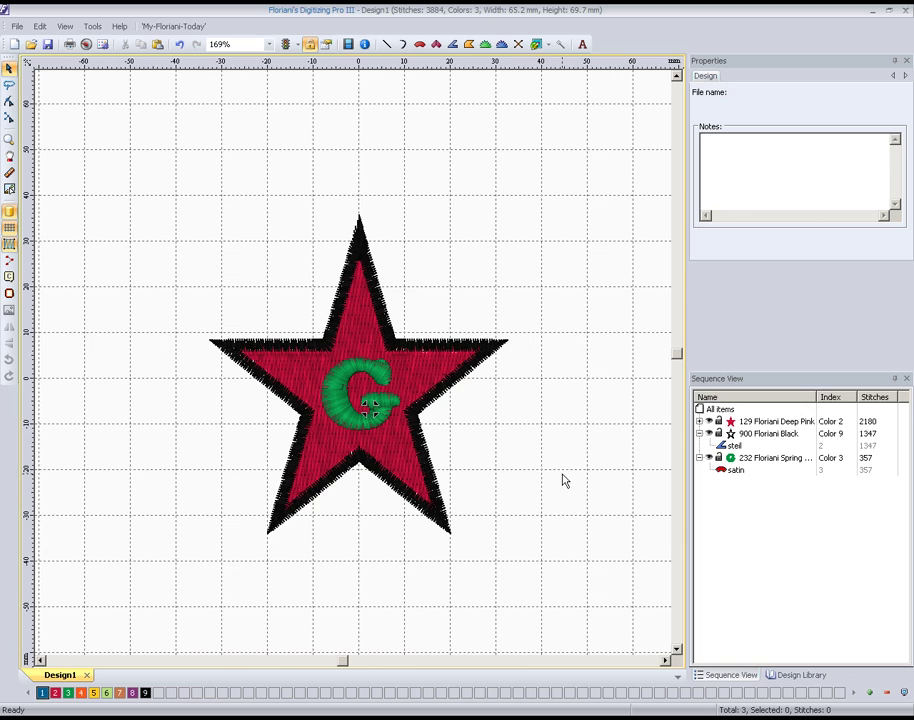